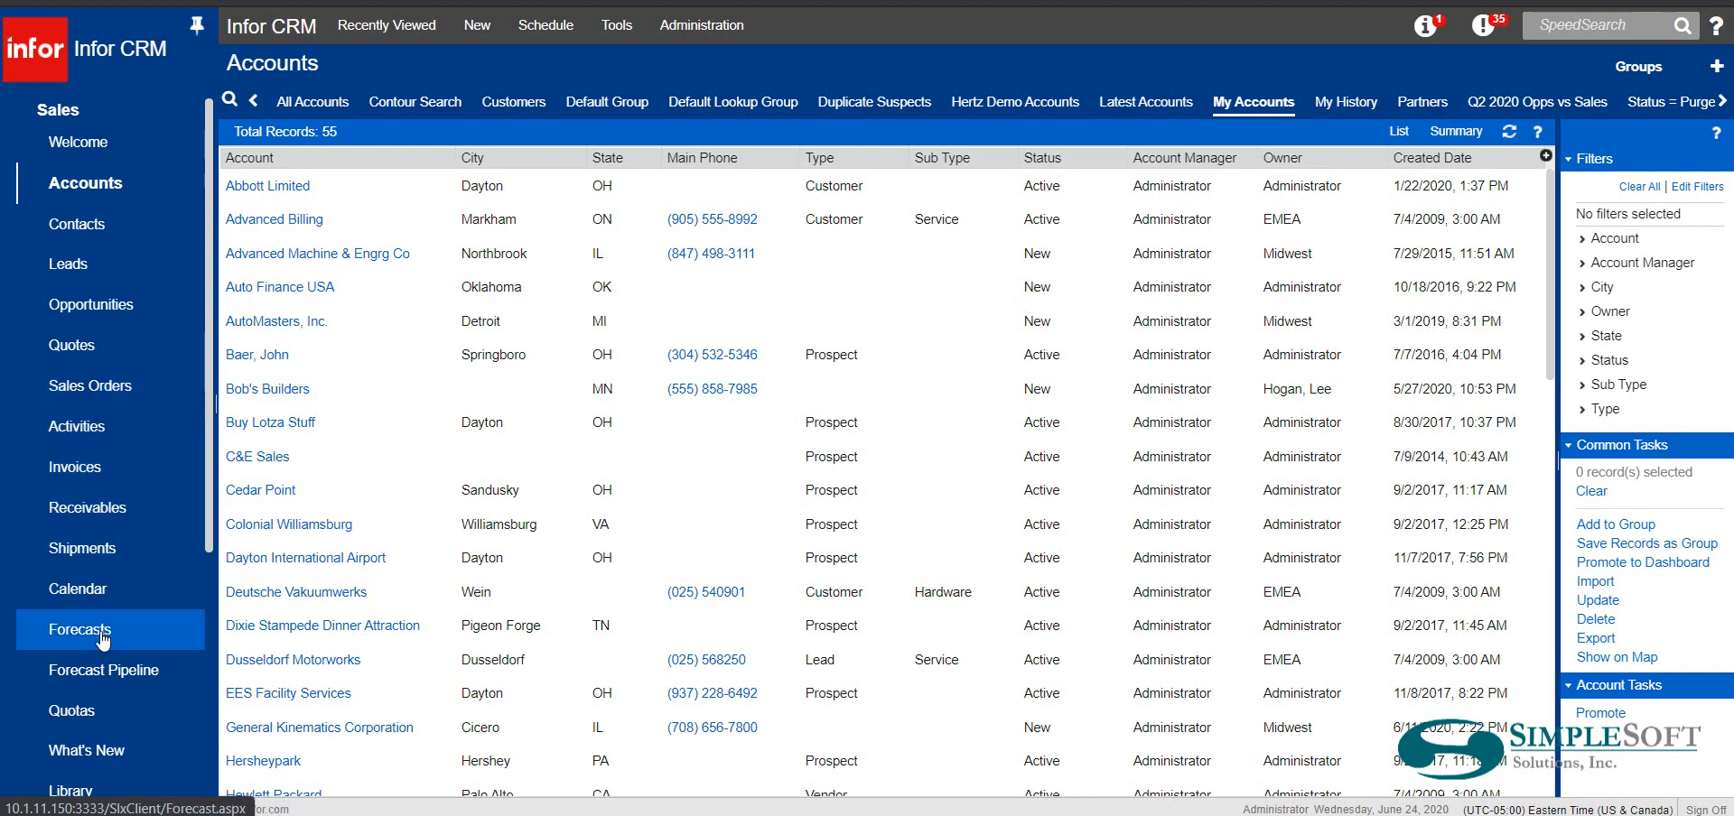
Step: Show all quotas and open the first quota in the list to review its details
{"action": "left_click", "coordinate": [75, 714]}
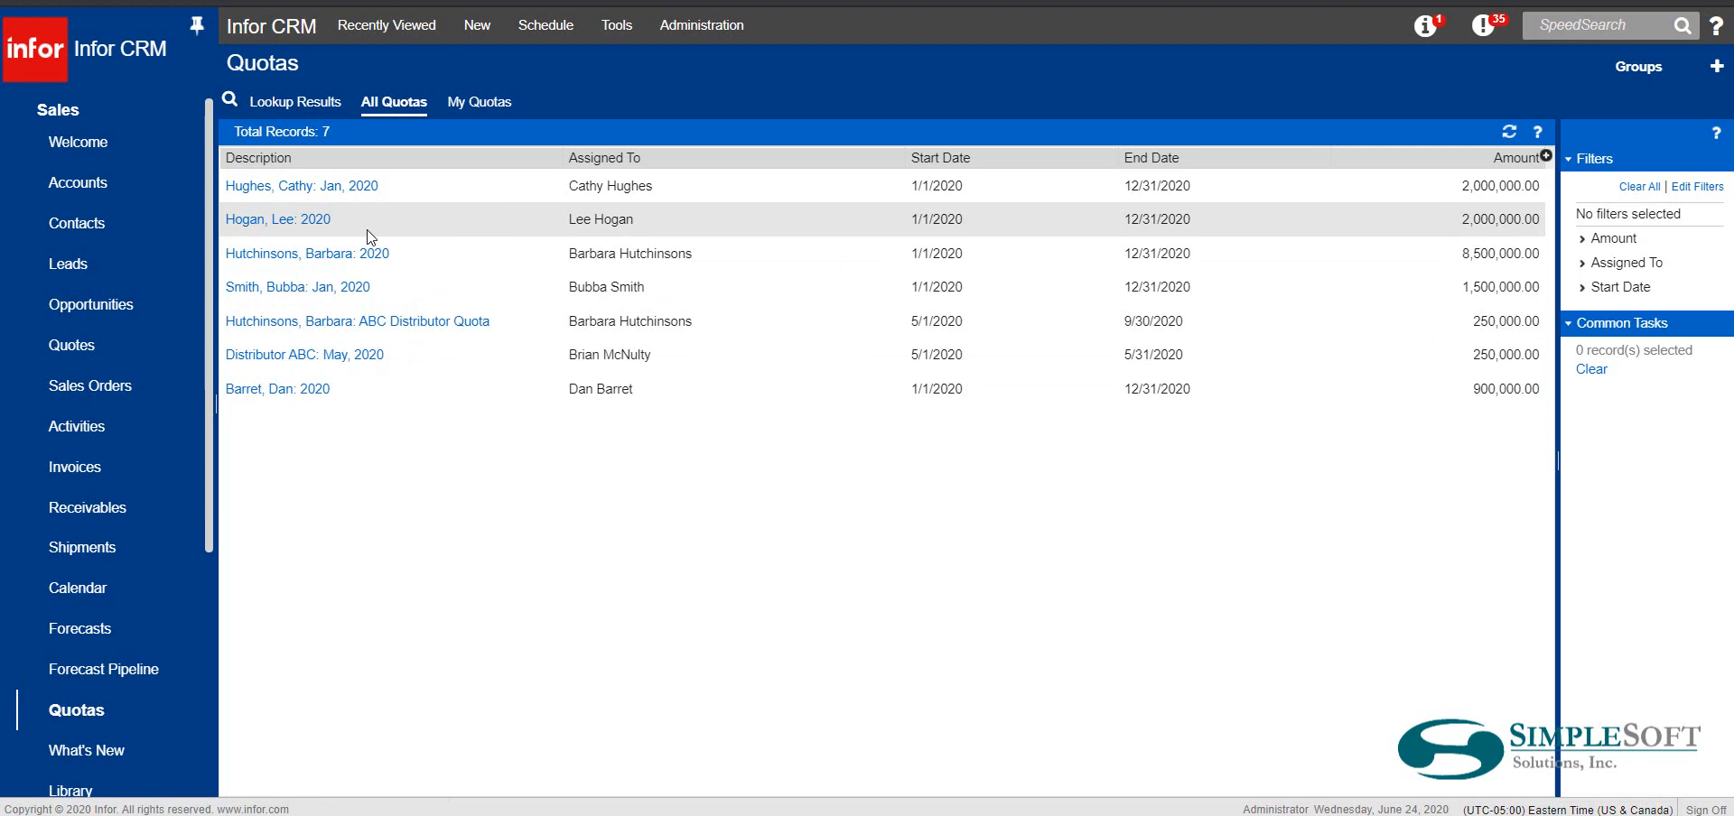
{"action": "left_click", "coordinate": [339, 193]}
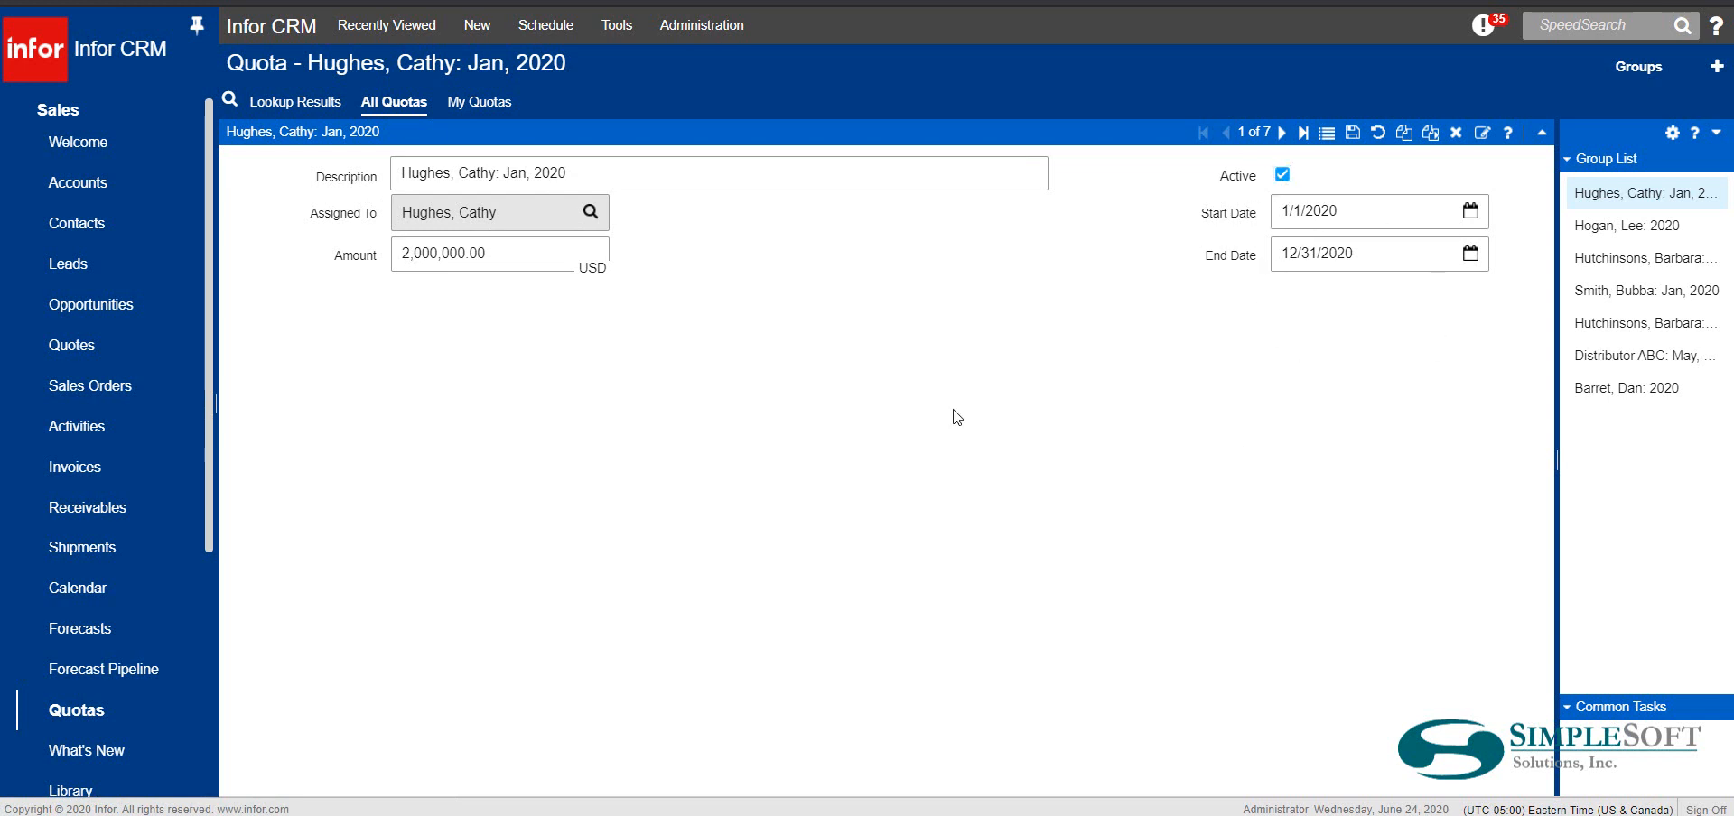
{"action": "left_click", "coordinate": [1403, 136]}
Step: Start a new quota and assign it to the ninth user listed in the user lookup
{"action": "right_click", "coordinate": [90, 719]}
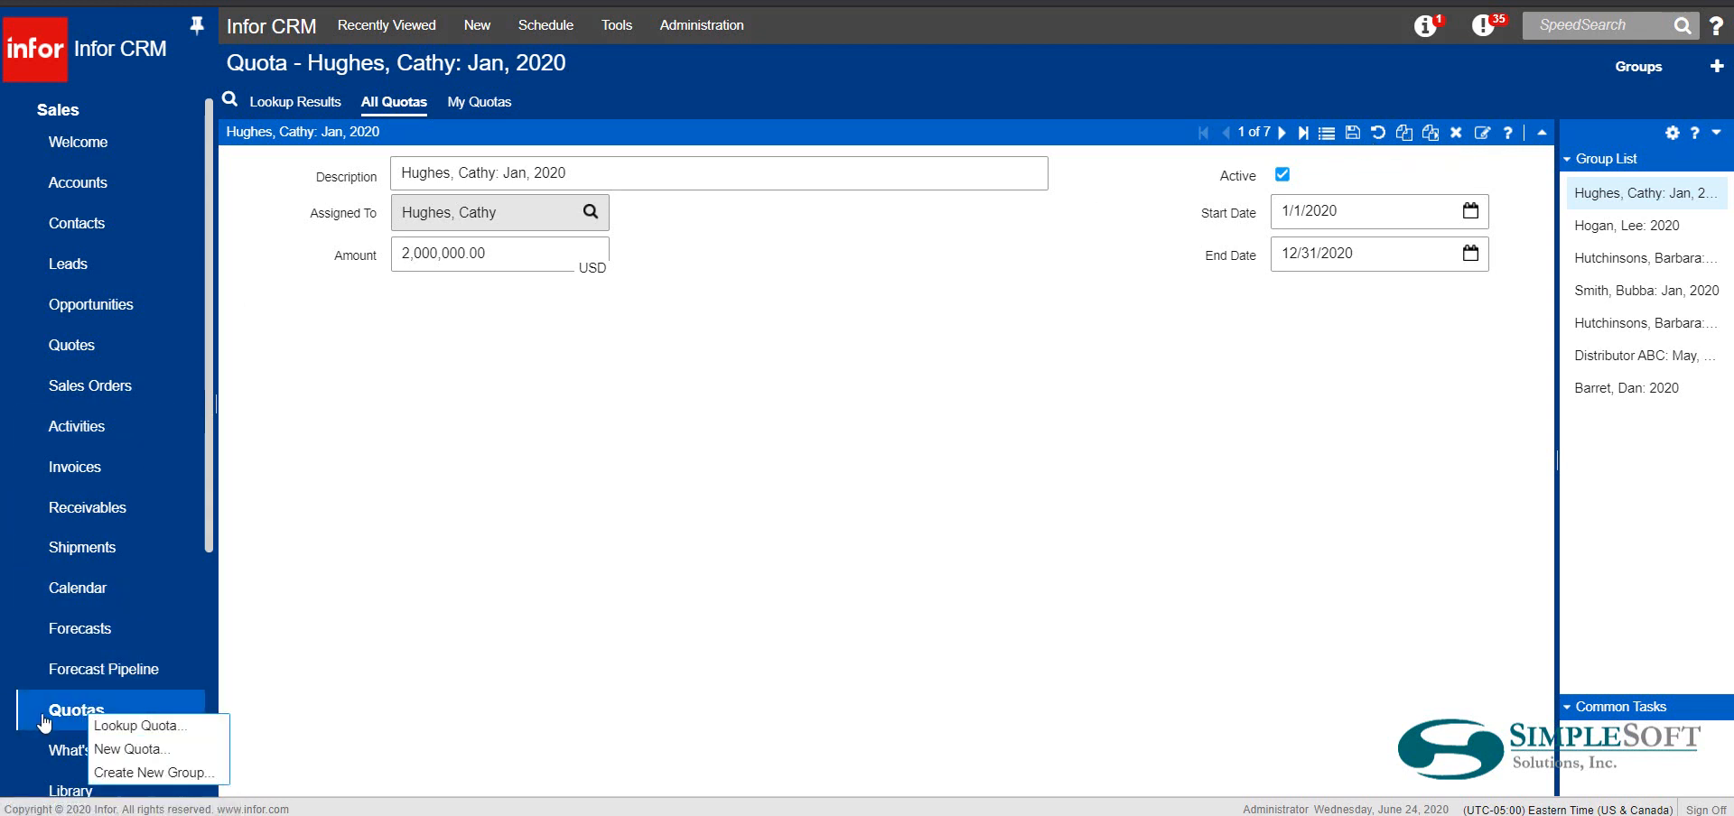
{"action": "left_click", "coordinate": [112, 750]}
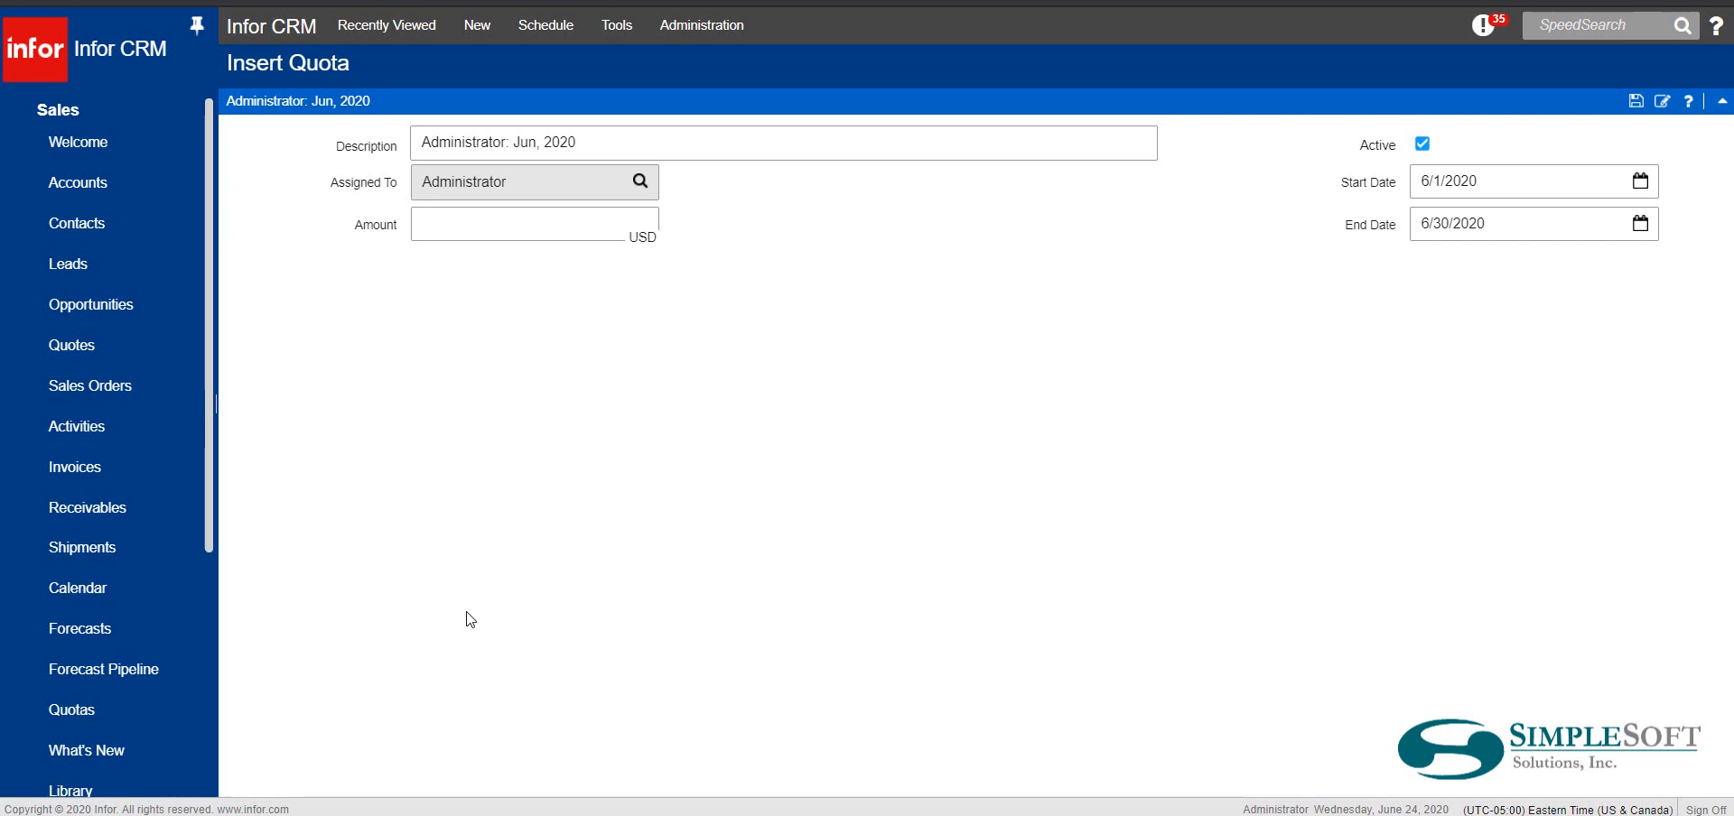
{"action": "left_click", "coordinate": [420, 224]}
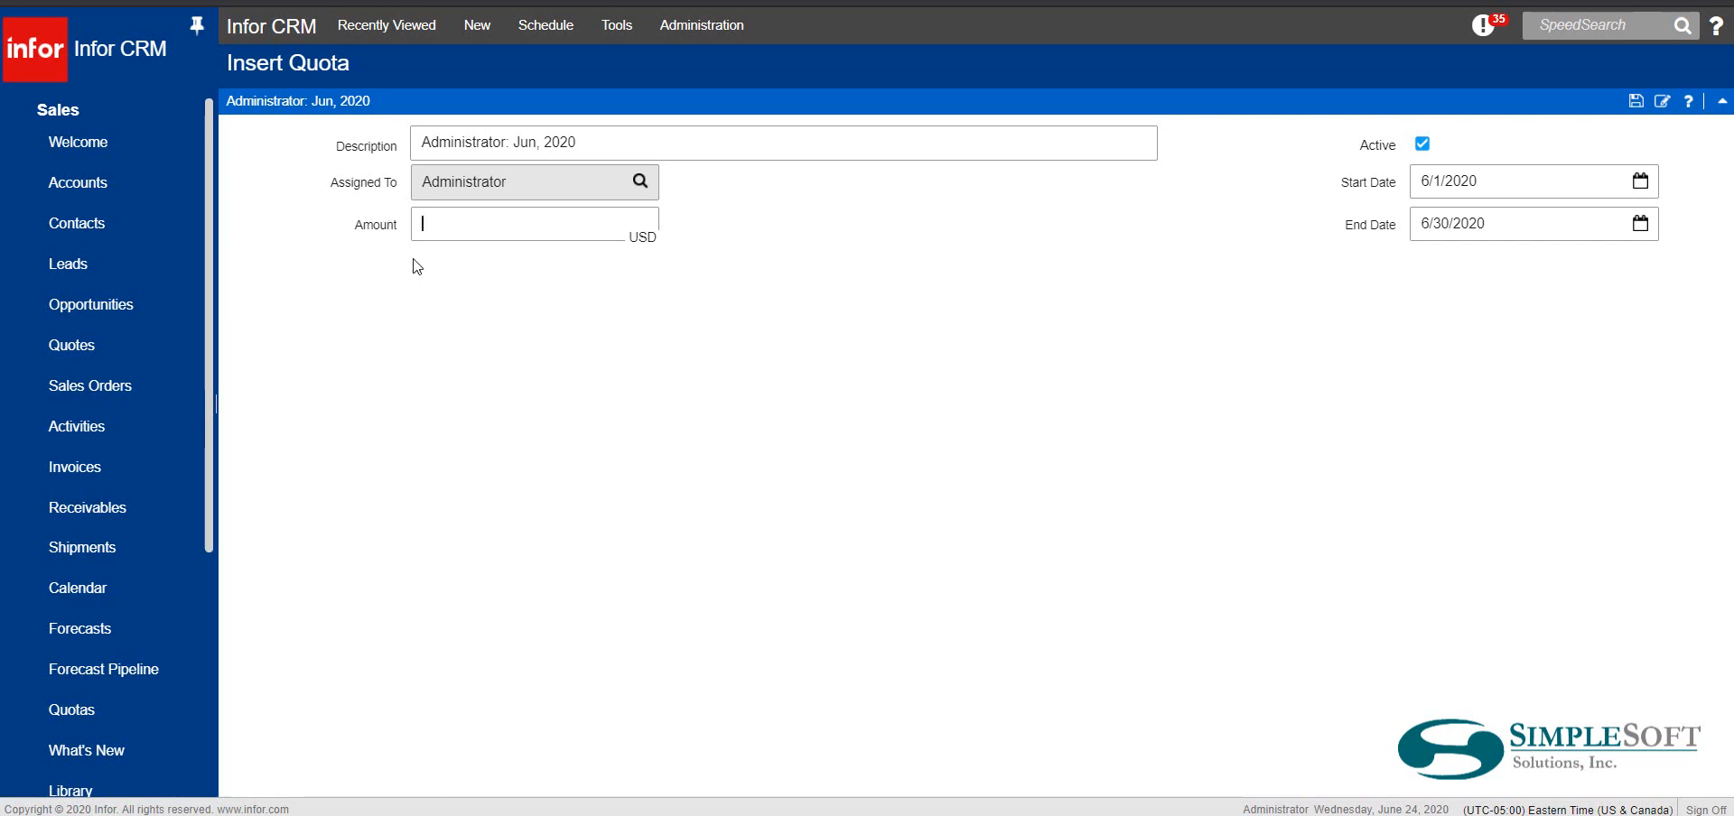
{"action": "left_click", "coordinate": [640, 183]}
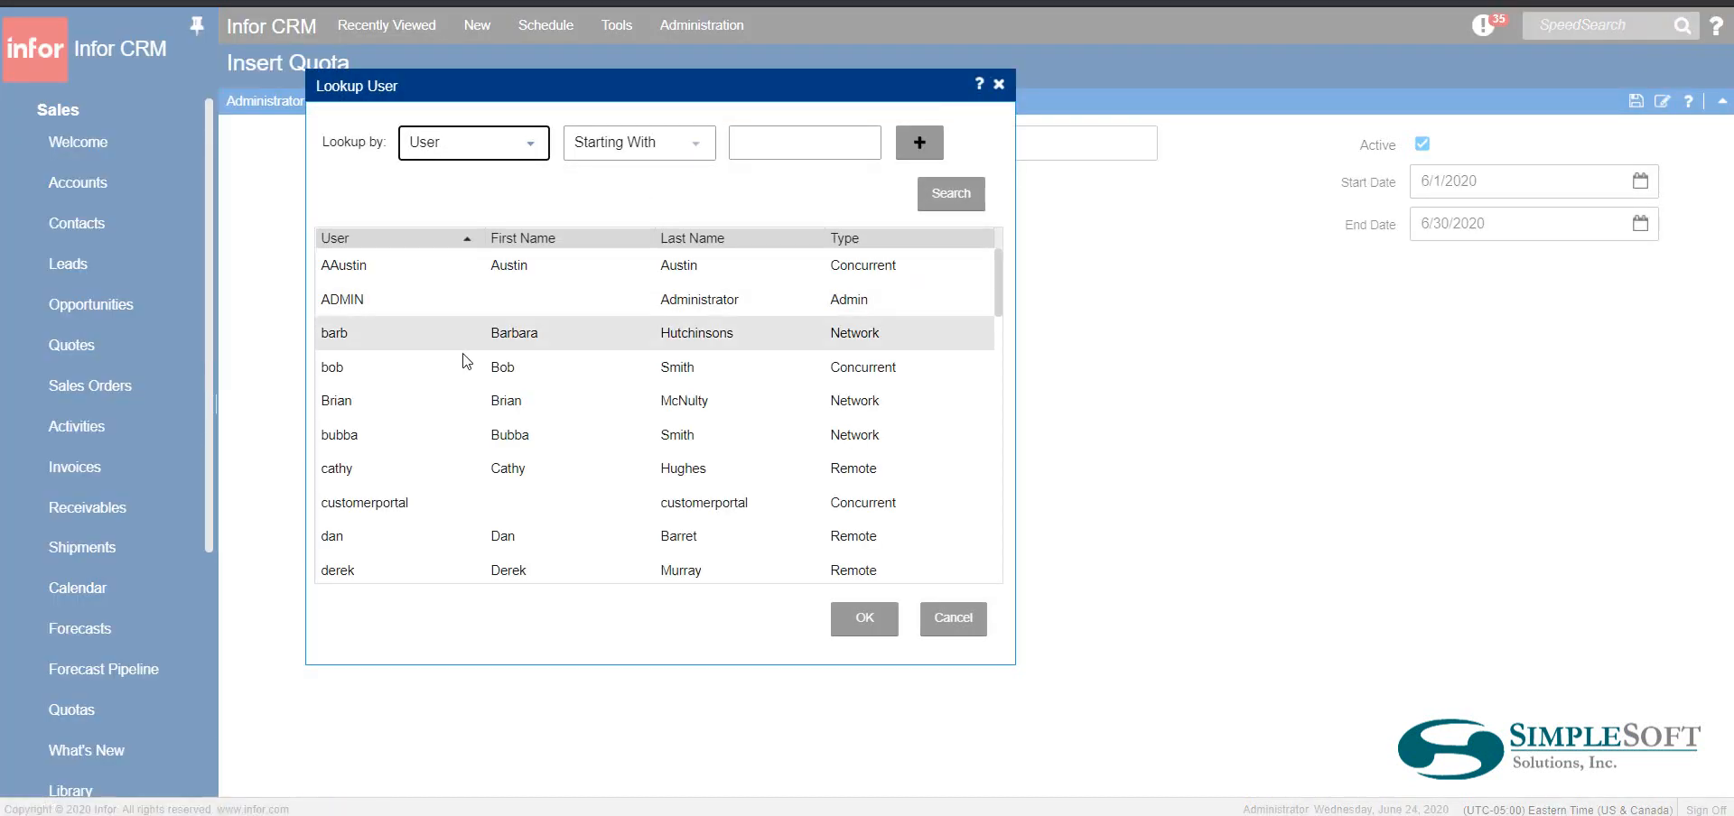
{"action": "double_click", "coordinate": [571, 540]}
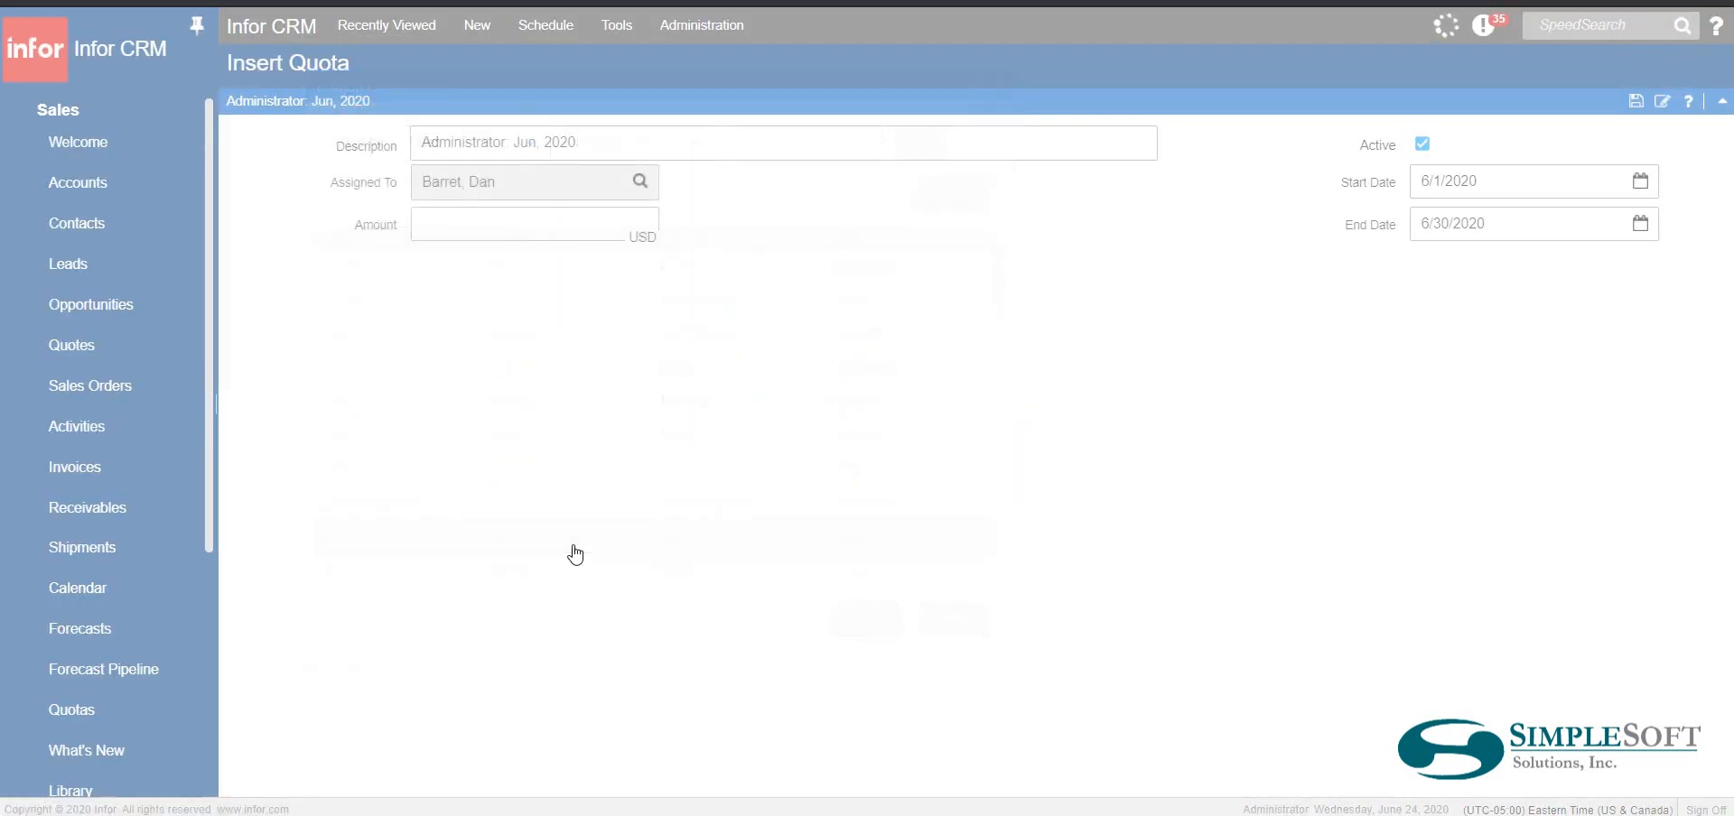
Step: Enter 10000000 USD as the new quota's amount, then leave the form without saving and return to the existing quotas
{"action": "left_click", "coordinate": [540, 226]}
{"action": "type", "text": "10"}
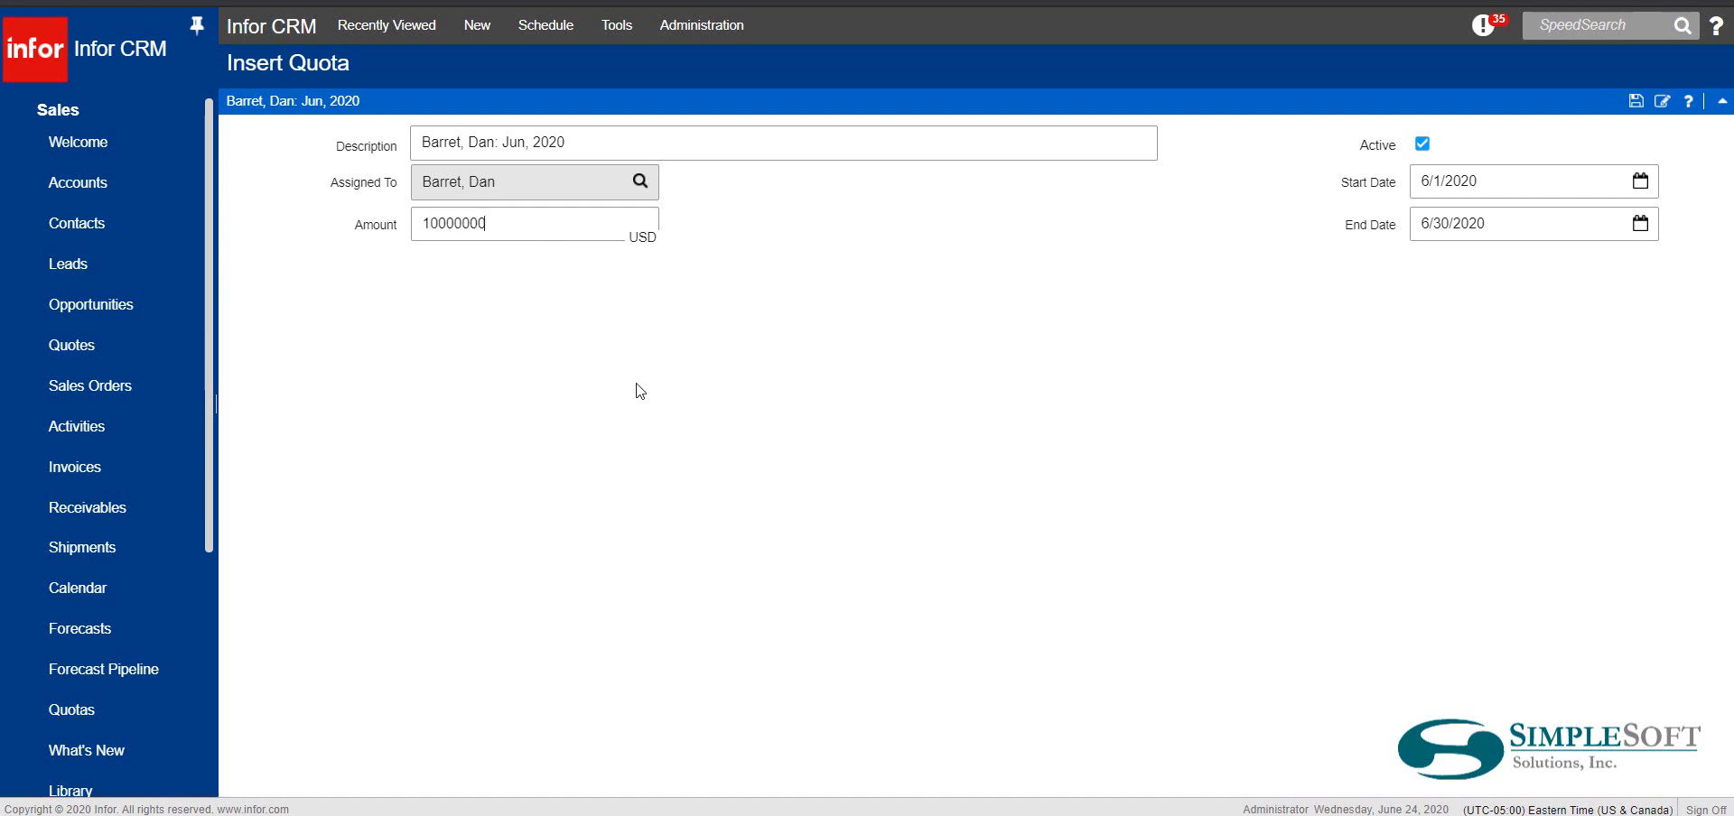
{"action": "type", "text": "000000"}
{"action": "left_click", "coordinate": [639, 390]}
{"action": "left_click", "coordinate": [451, 223]}
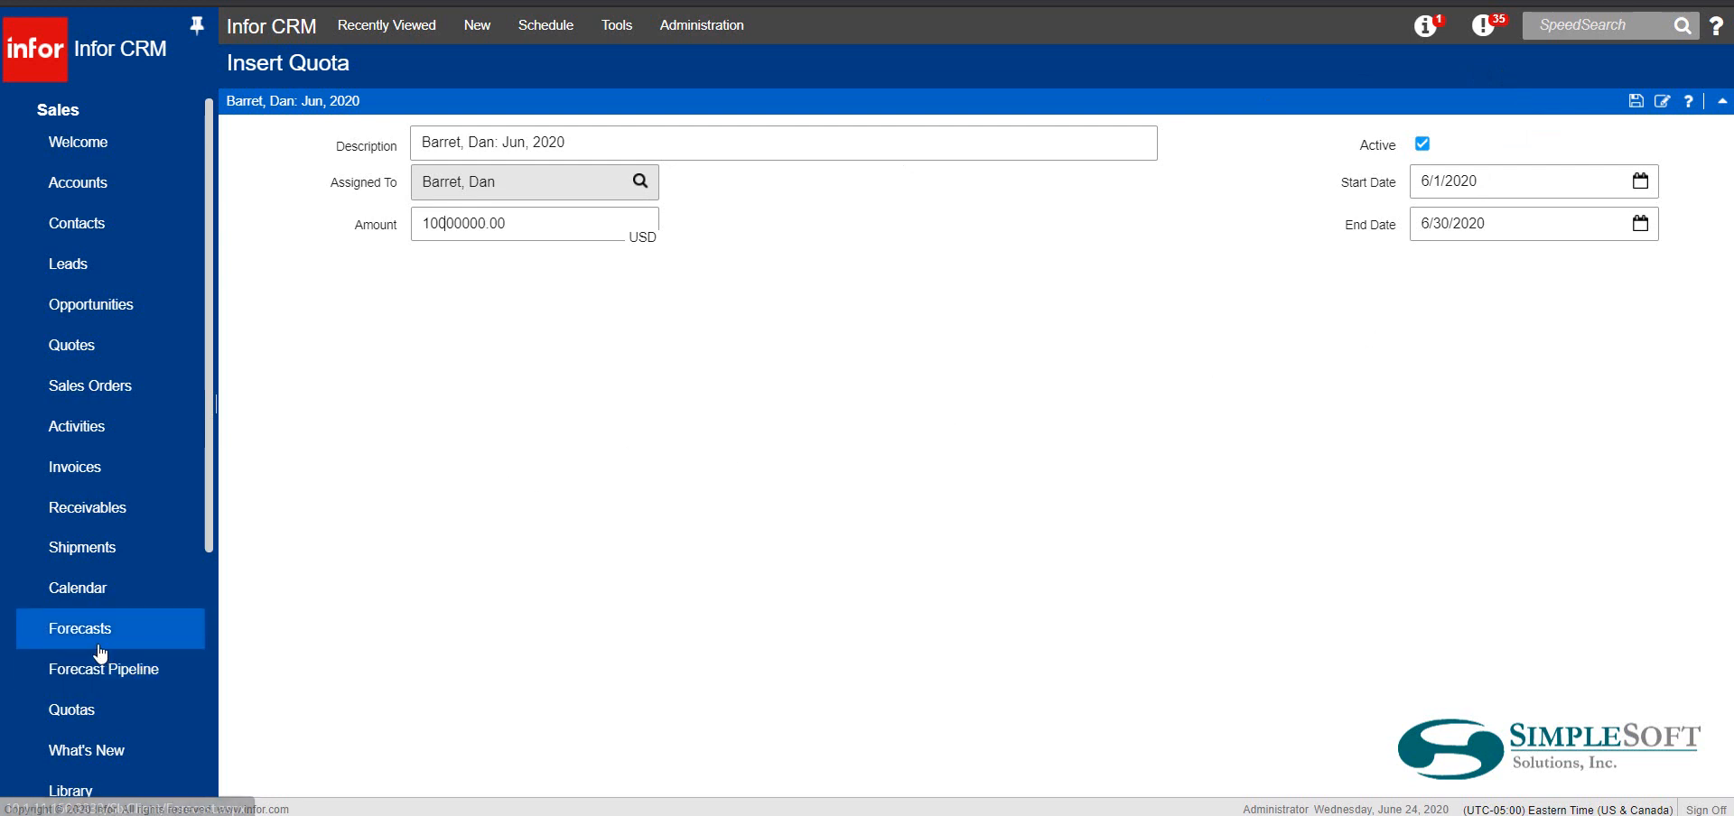
{"action": "left_click", "coordinate": [88, 727]}
{"action": "left_click", "coordinate": [983, 89]}
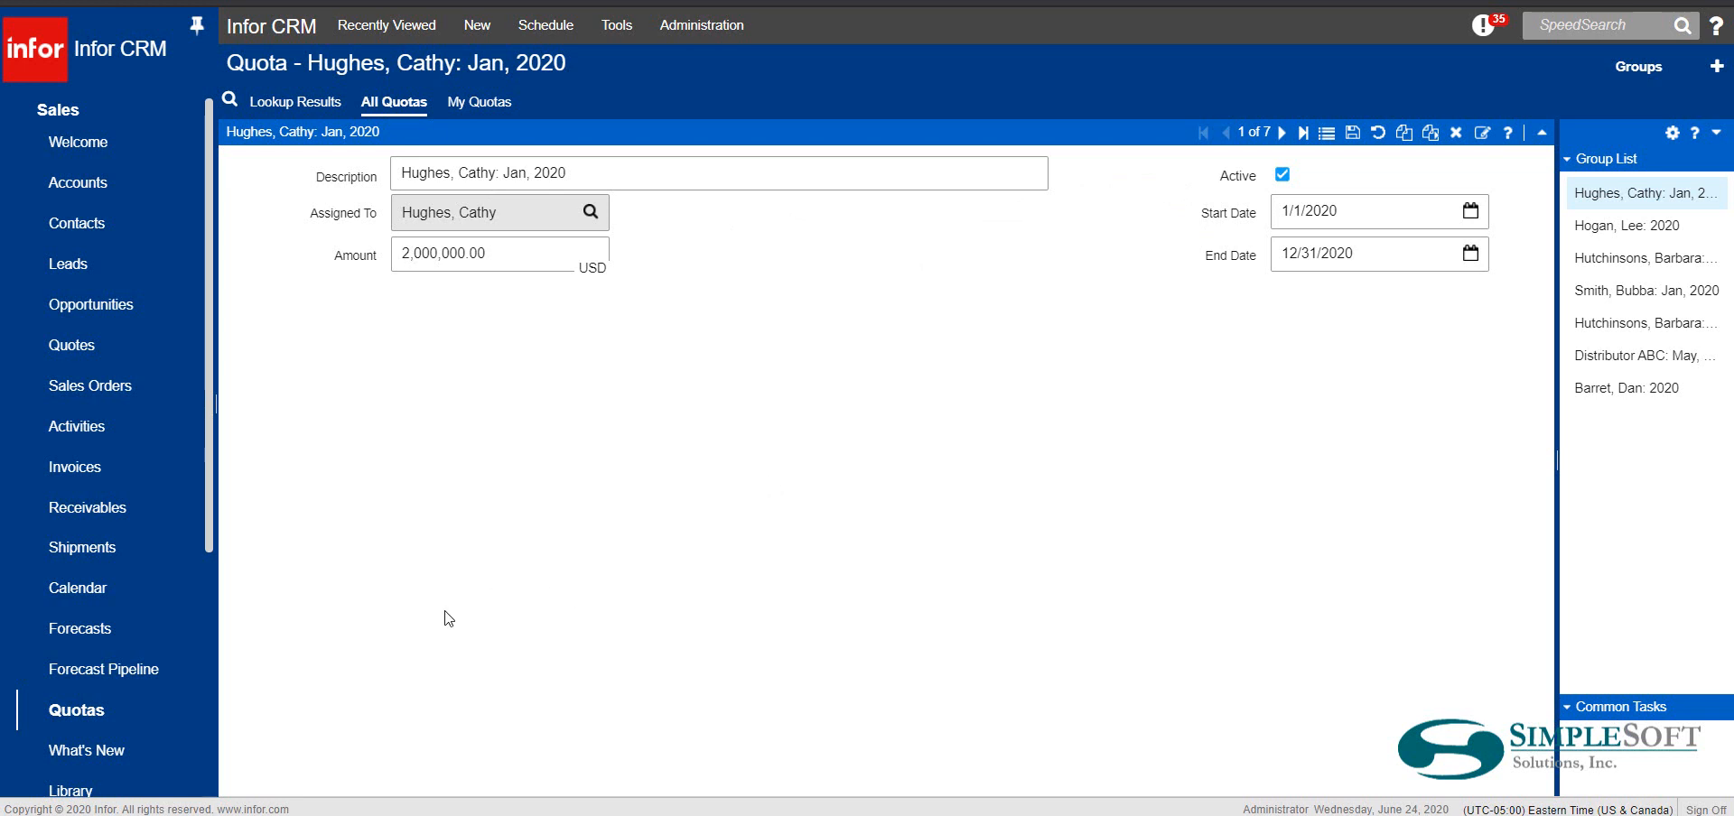
Step: Show the list of all forecasts and open the first forecast, dated 1/1/2020 to 12/31/2020
{"action": "left_click", "coordinate": [83, 638]}
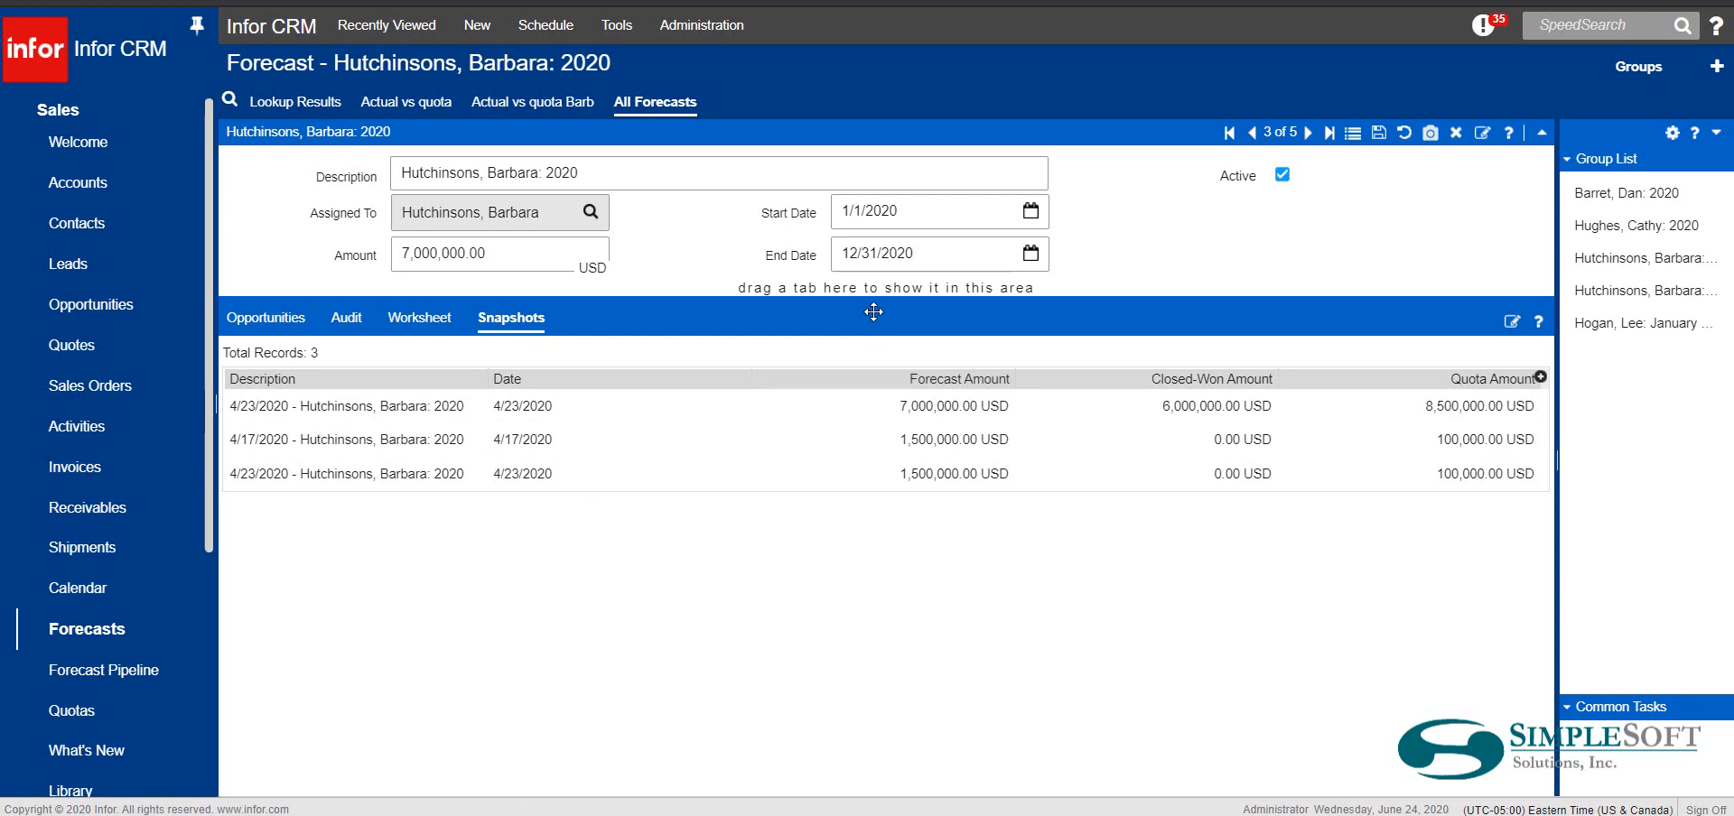
{"action": "left_click", "coordinate": [1353, 134]}
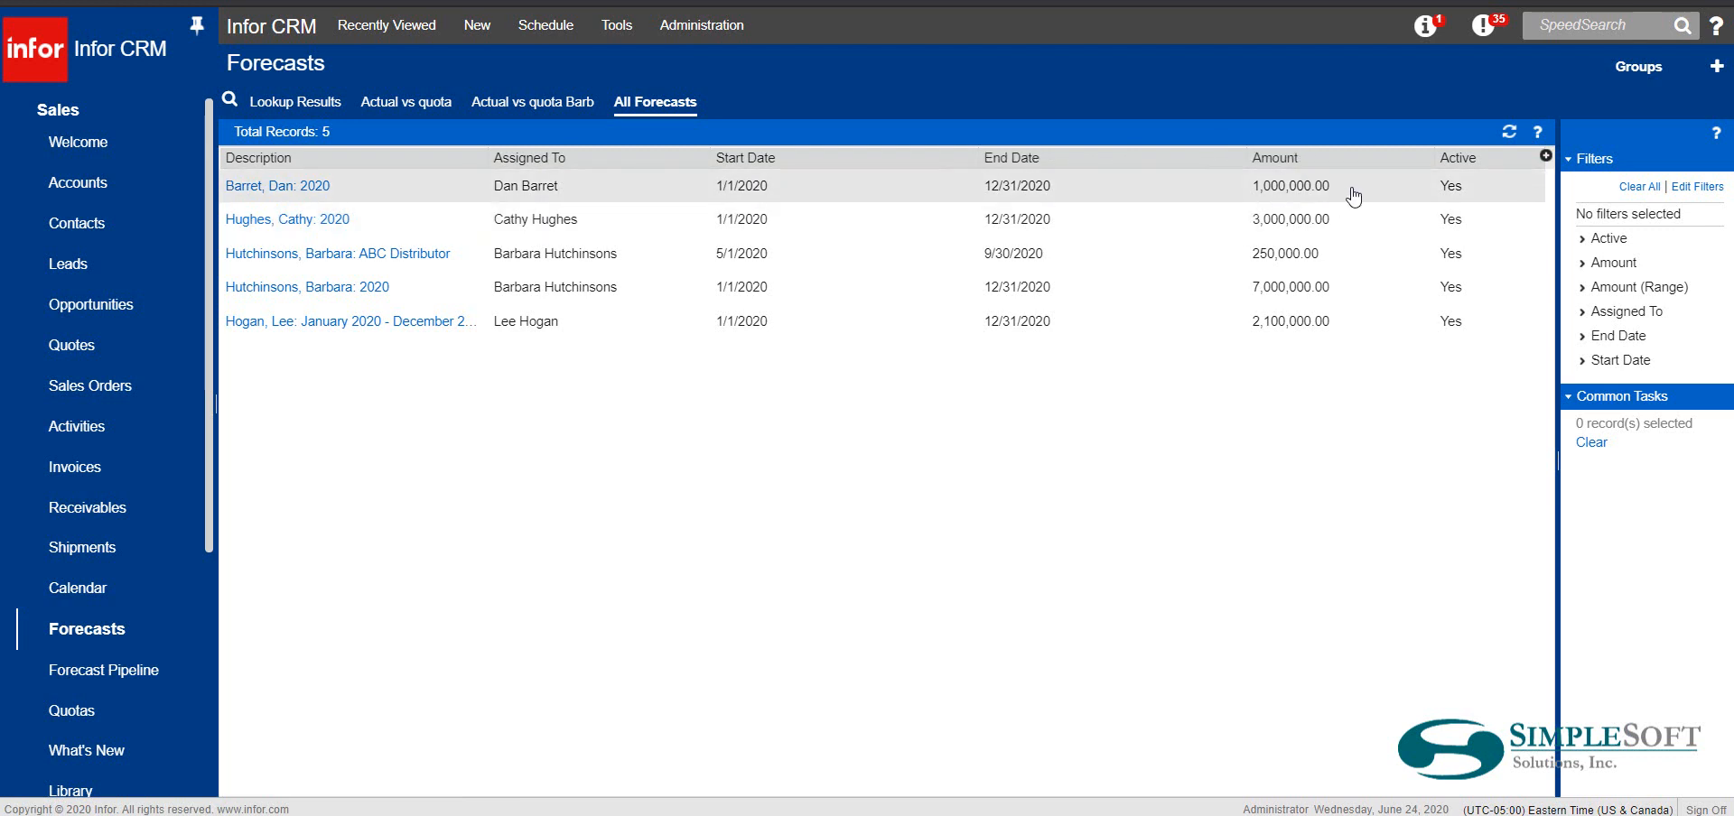
{"action": "left_click", "coordinate": [288, 193]}
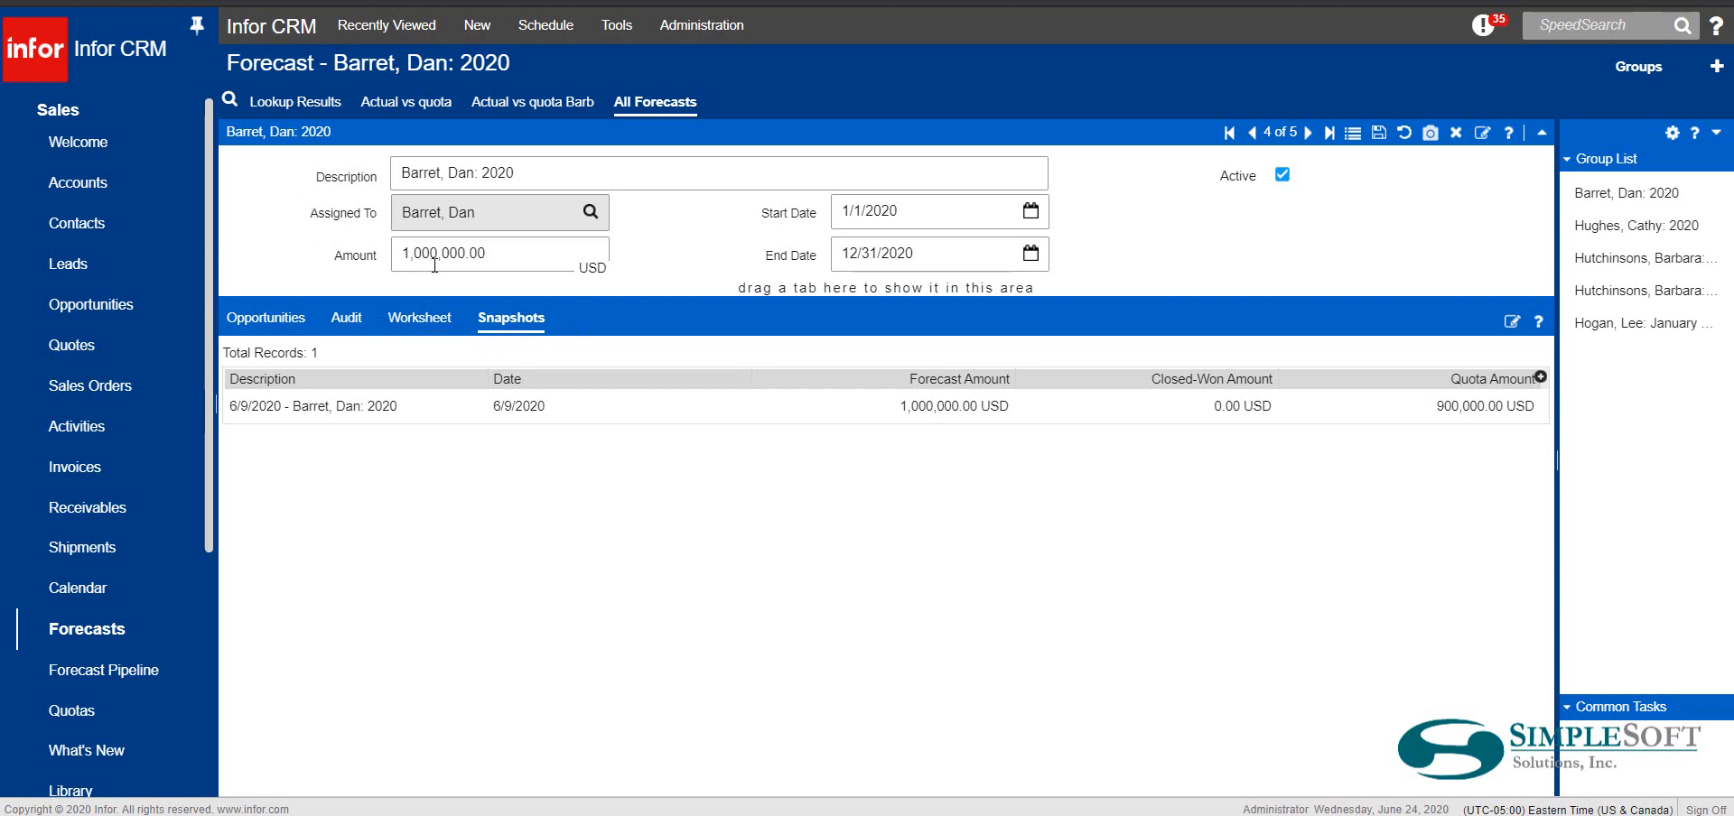
Step: Review the open forecast's opportunities, its audit history and its worksheet
{"action": "left_click", "coordinate": [262, 322]}
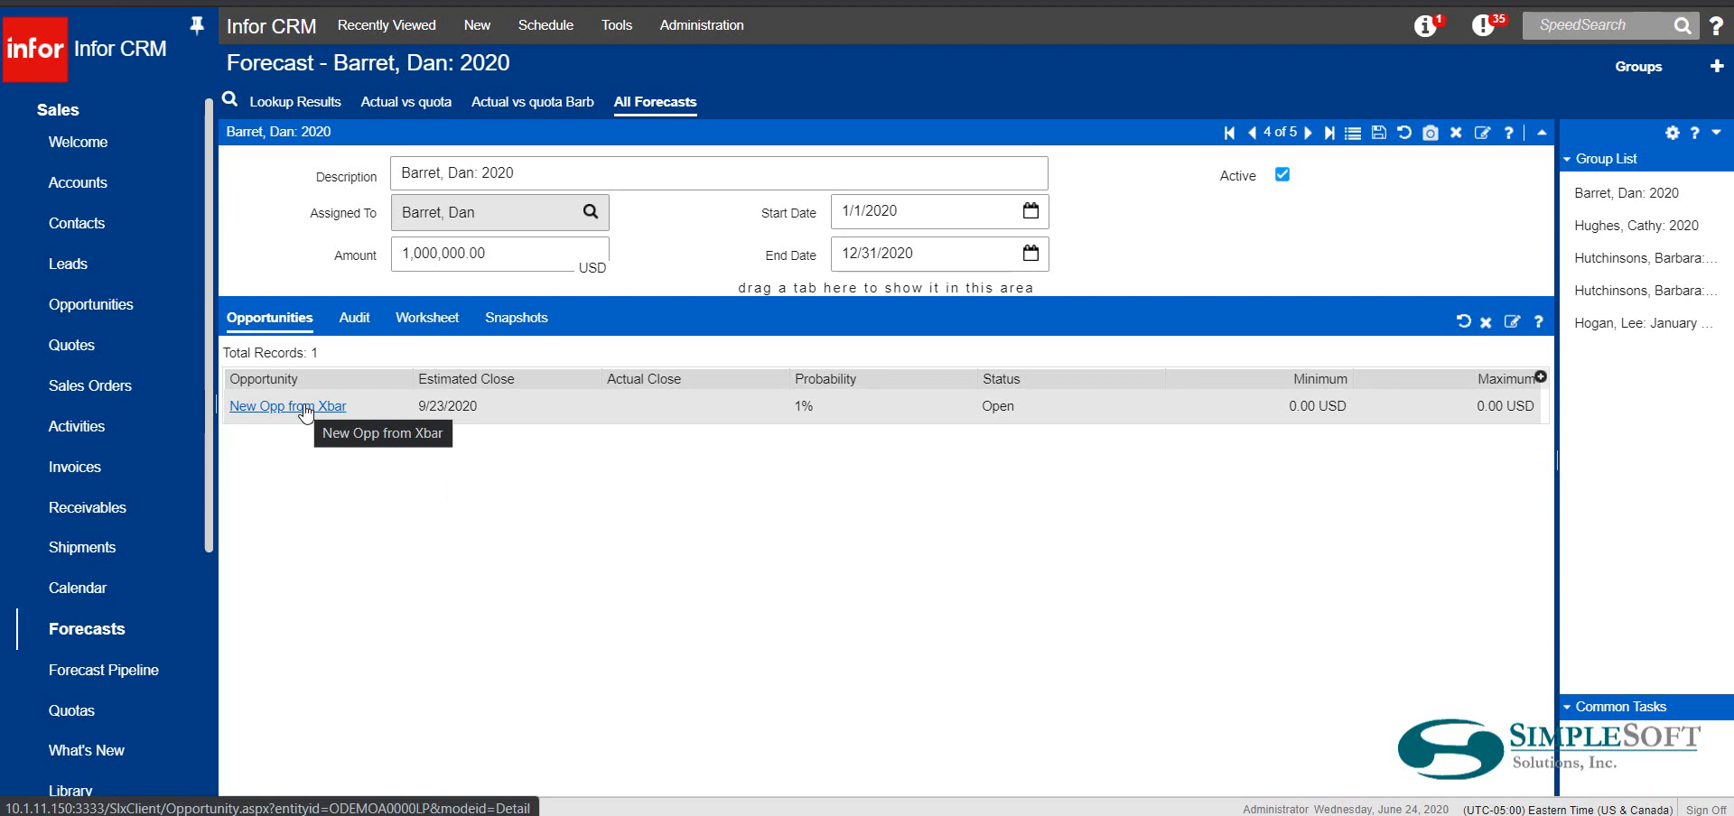
{"action": "left_click", "coordinate": [352, 321]}
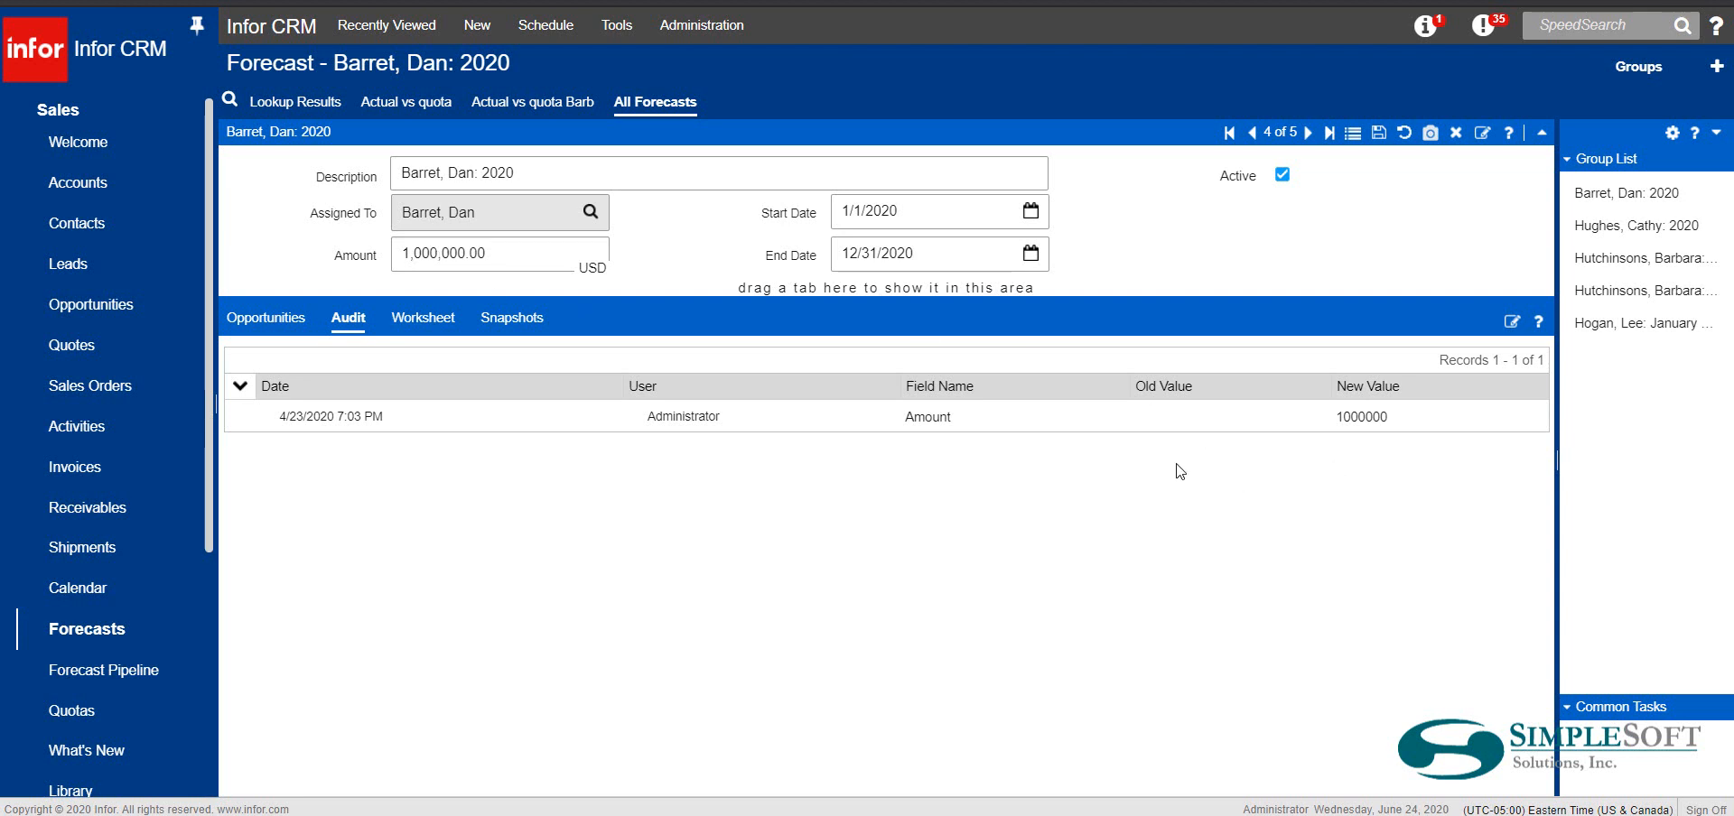
{"action": "left_click", "coordinate": [406, 318]}
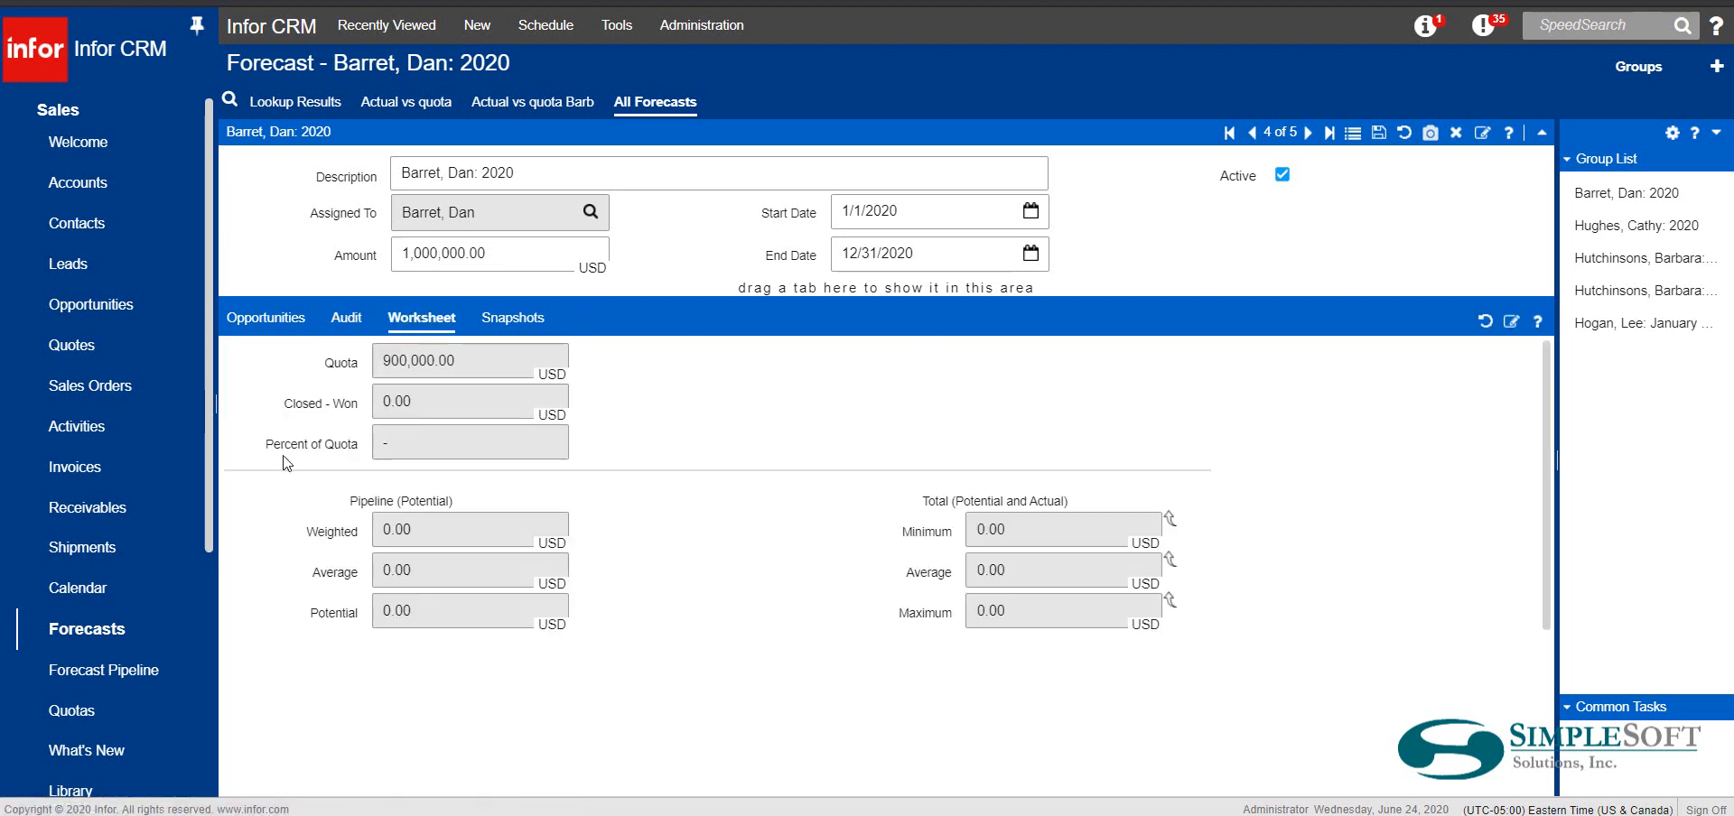
Step: Review the worksheet, snapshots and opportunities of the fourth forecast in the group list, and open its first opportunity
{"action": "left_click", "coordinate": [1650, 293]}
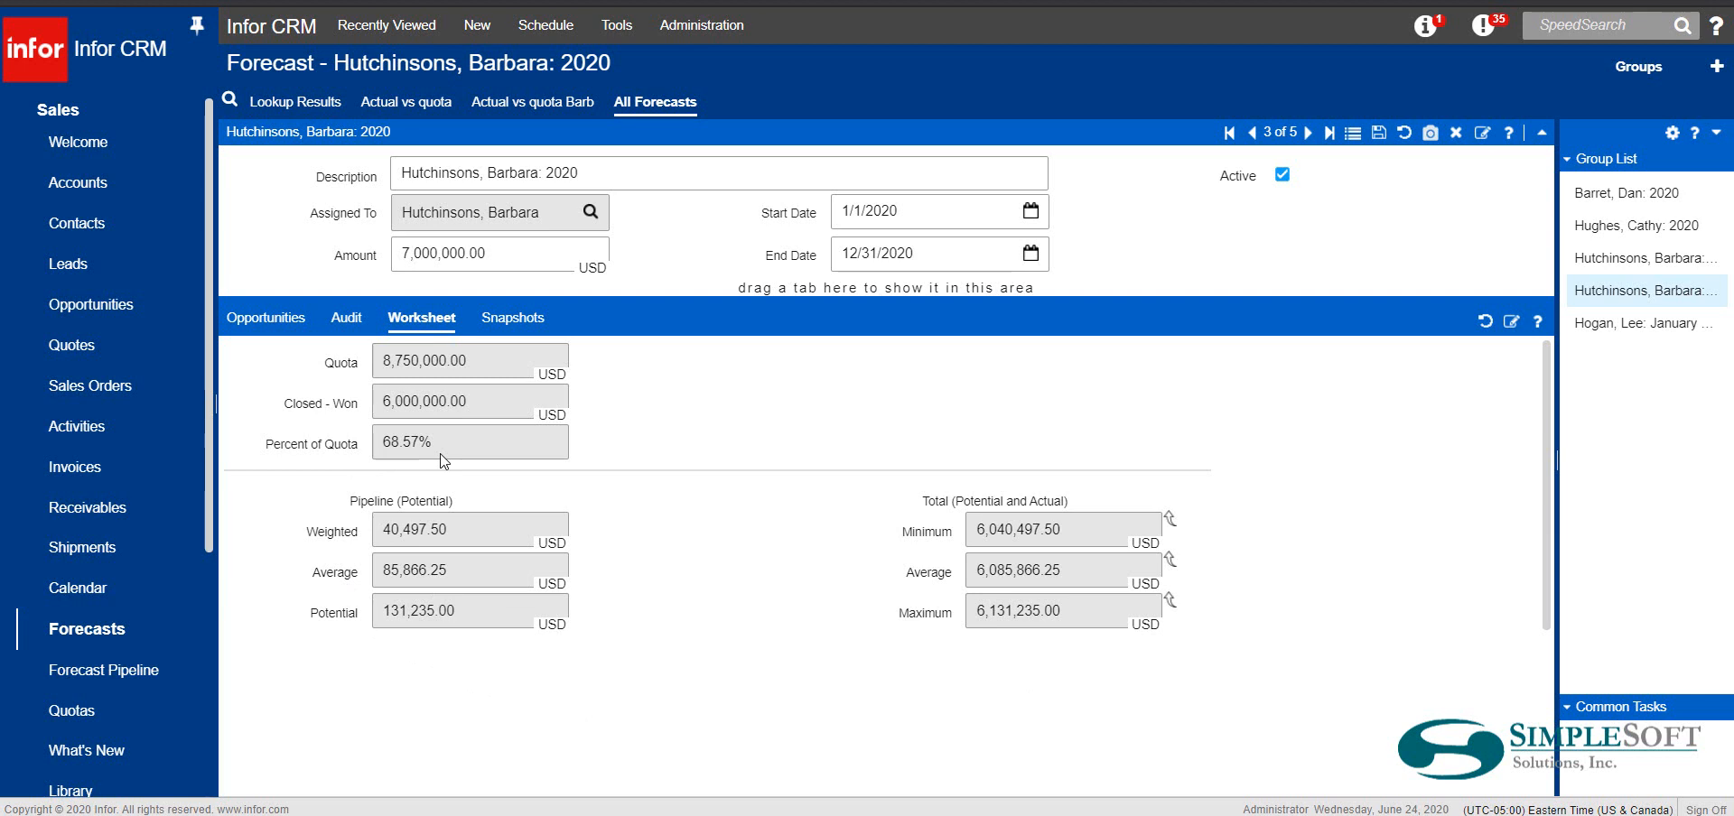
{"action": "left_click", "coordinate": [495, 319]}
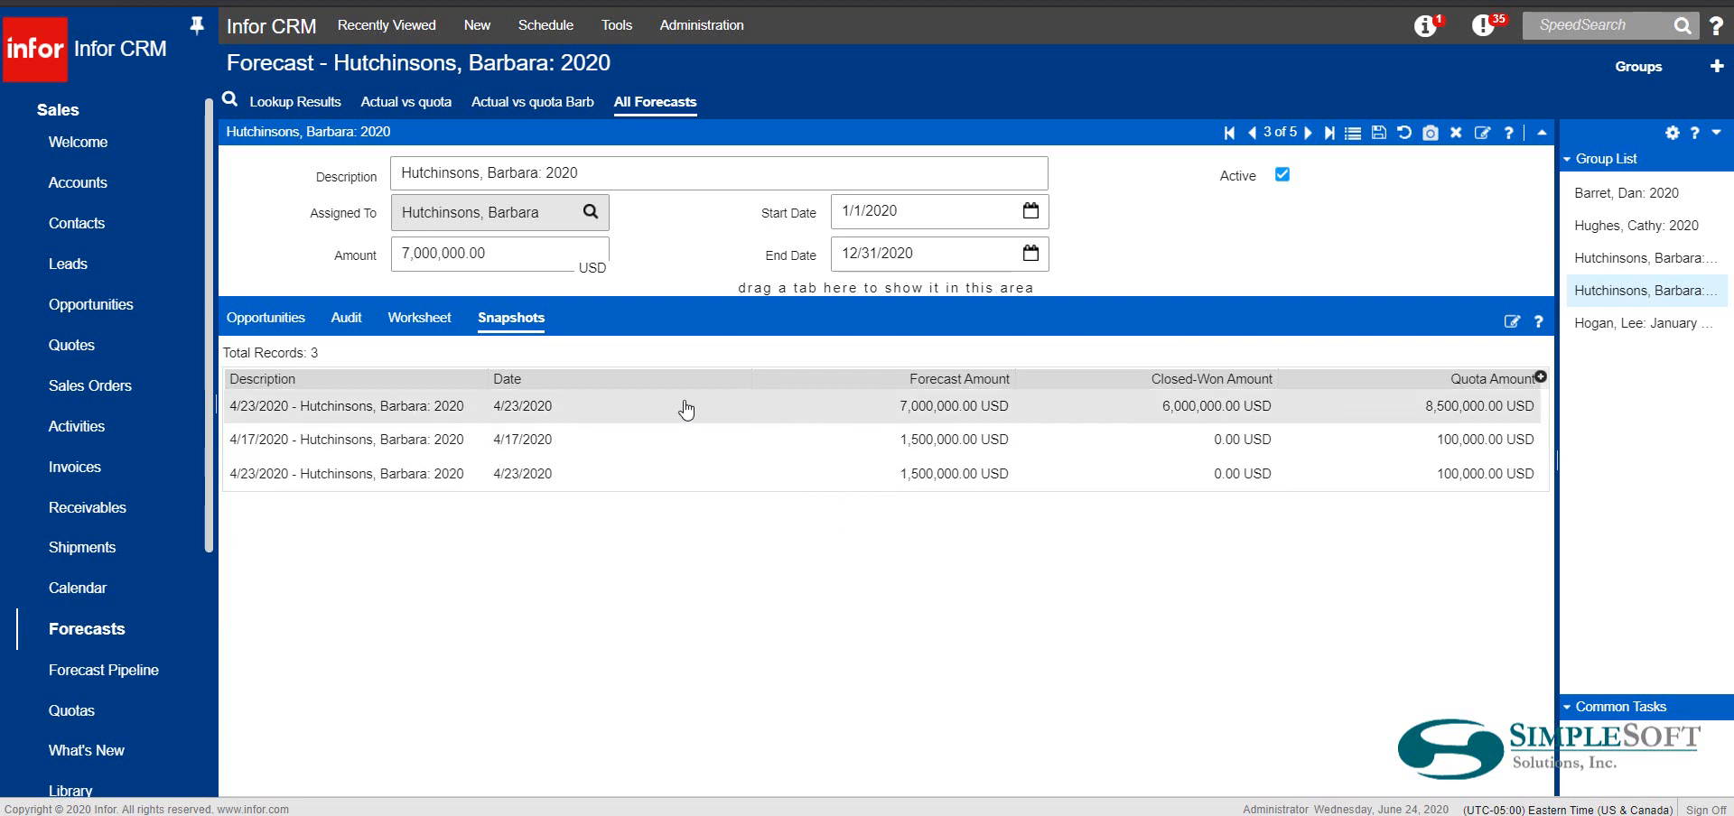
{"action": "left_click", "coordinate": [240, 334]}
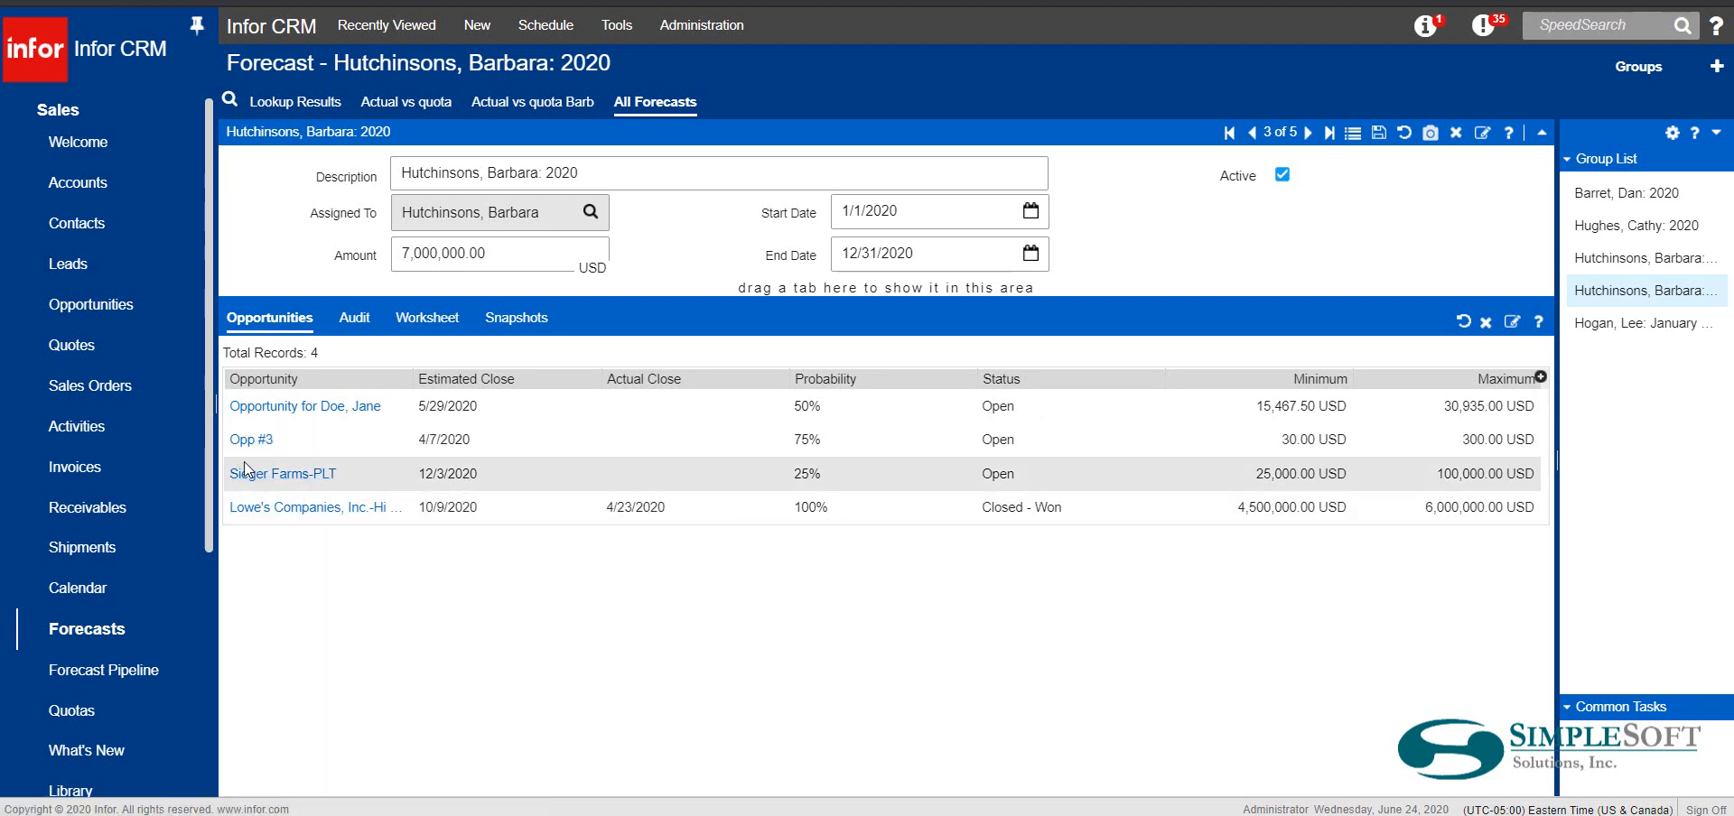
{"action": "left_click", "coordinate": [264, 411]}
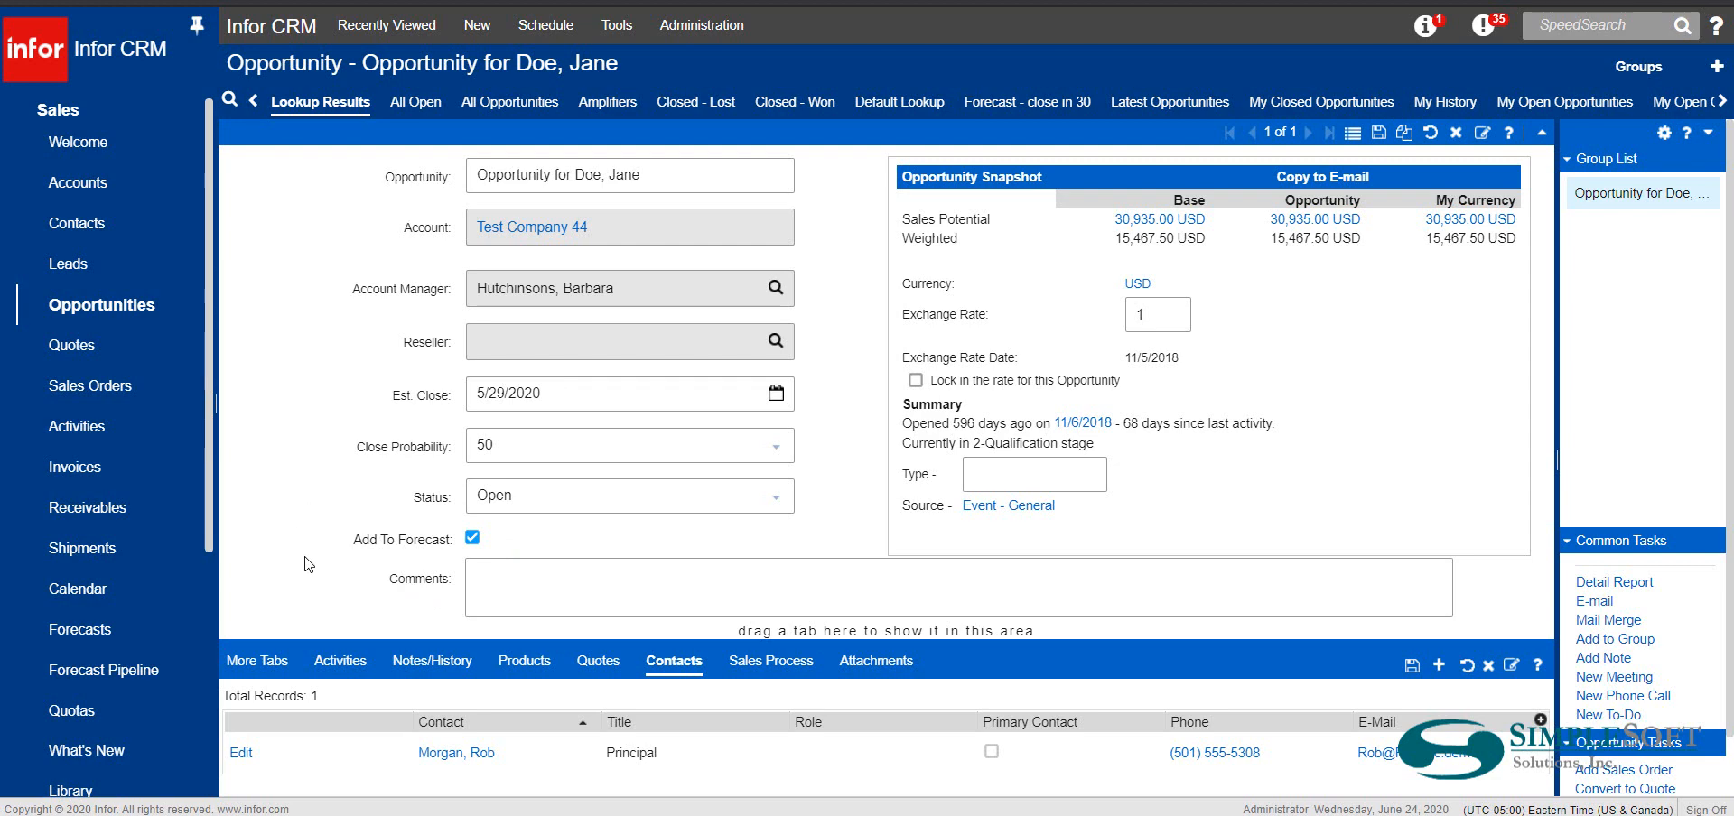
Step: View the Forecast Pipeline by account manager, by country and by product
{"action": "left_click", "coordinate": [90, 673]}
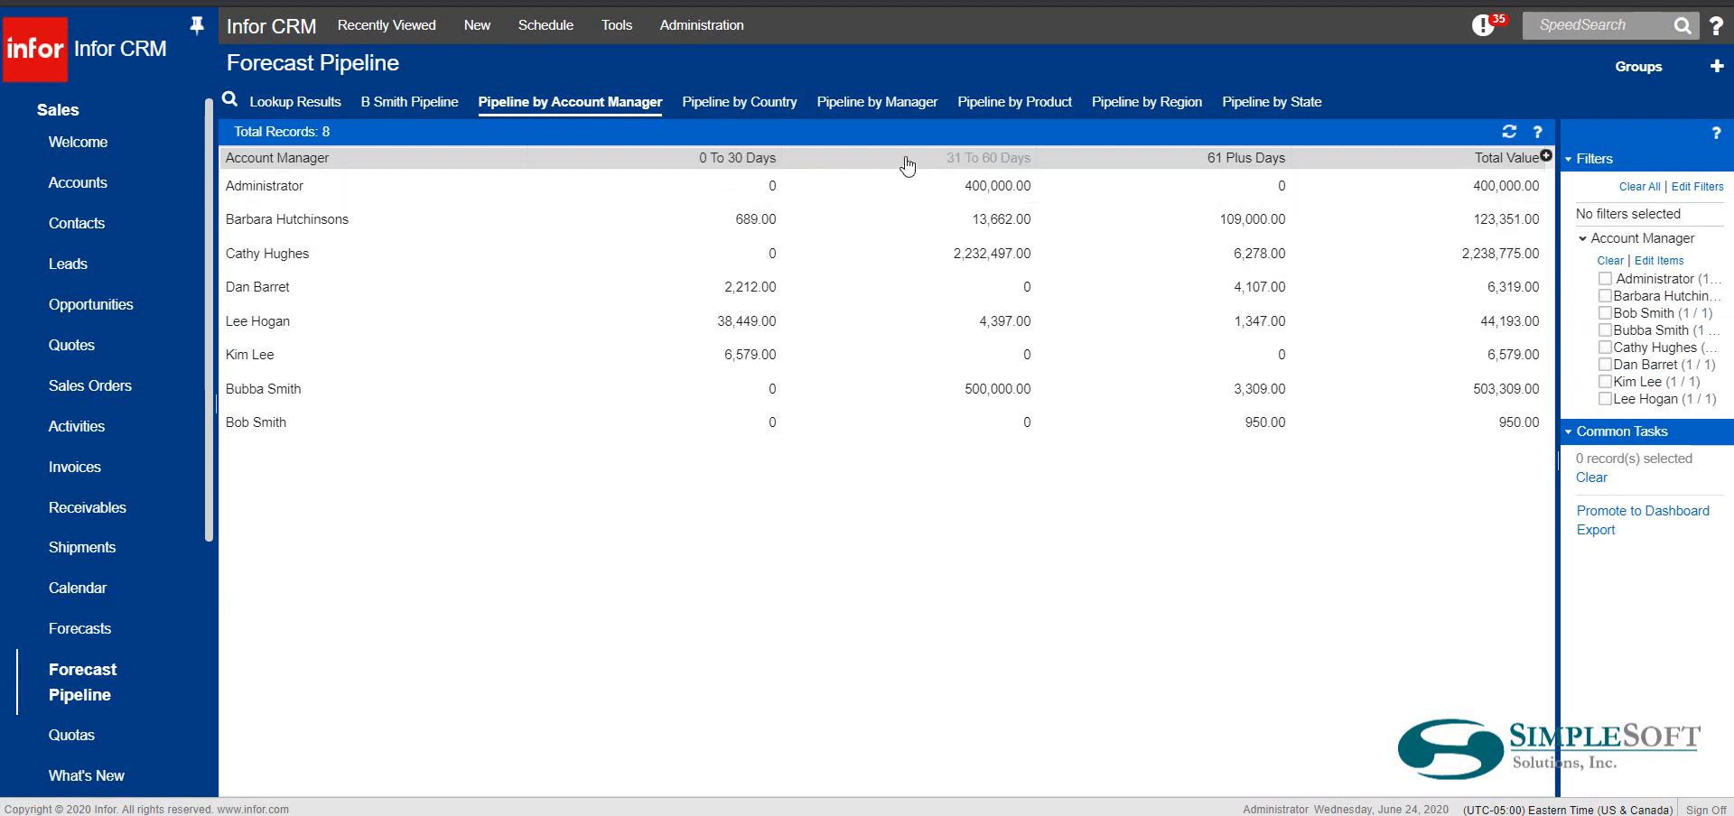
{"action": "left_click", "coordinate": [769, 107]}
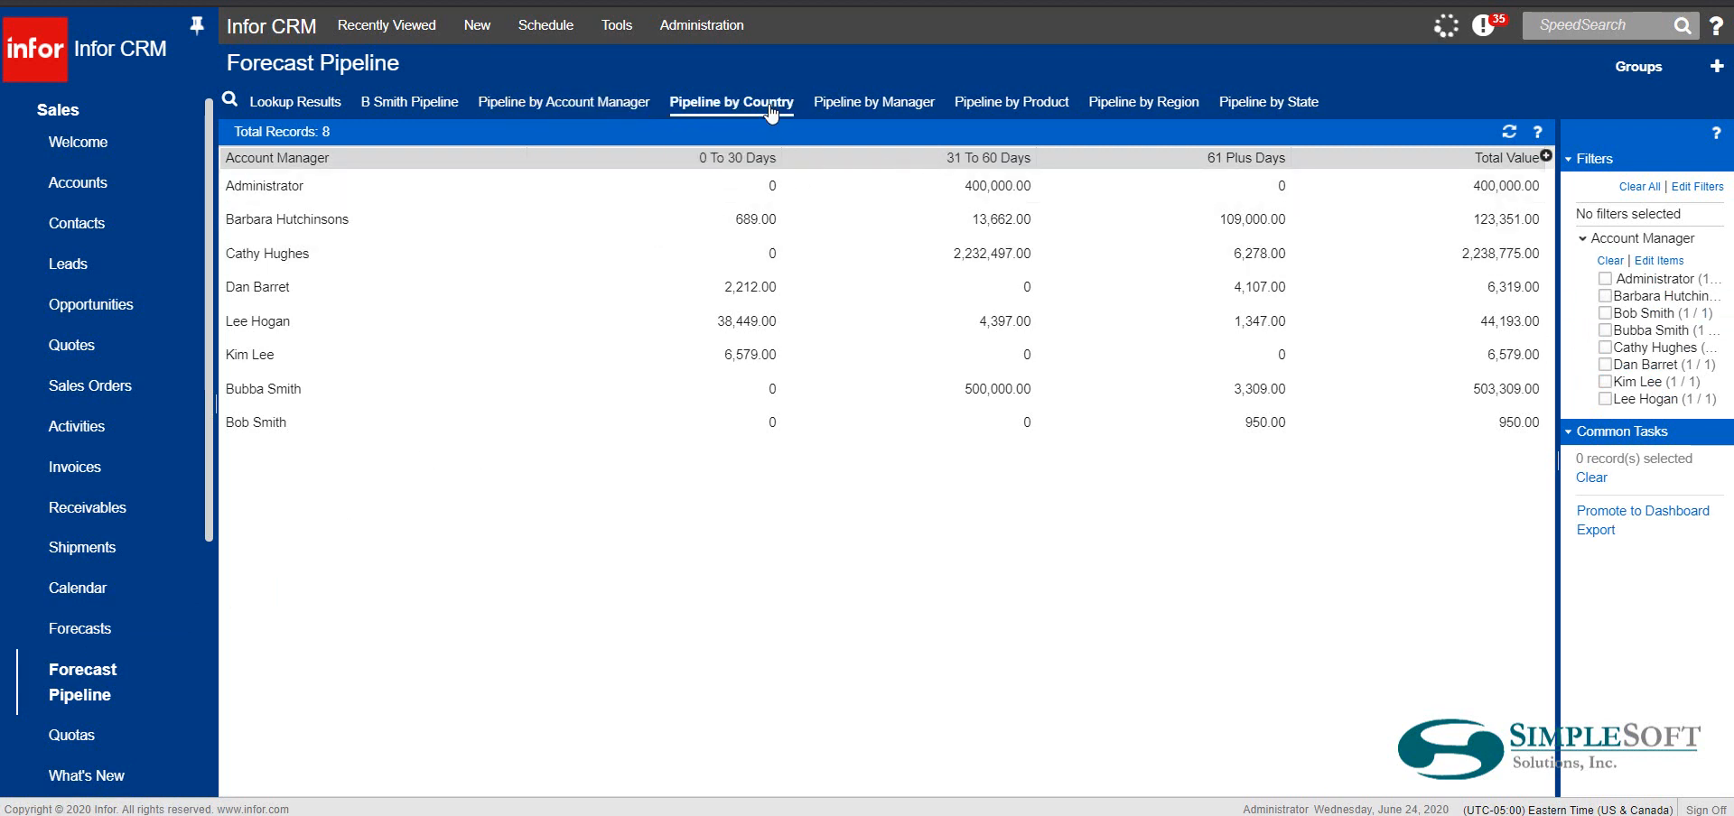
{"action": "left_click", "coordinate": [970, 105]}
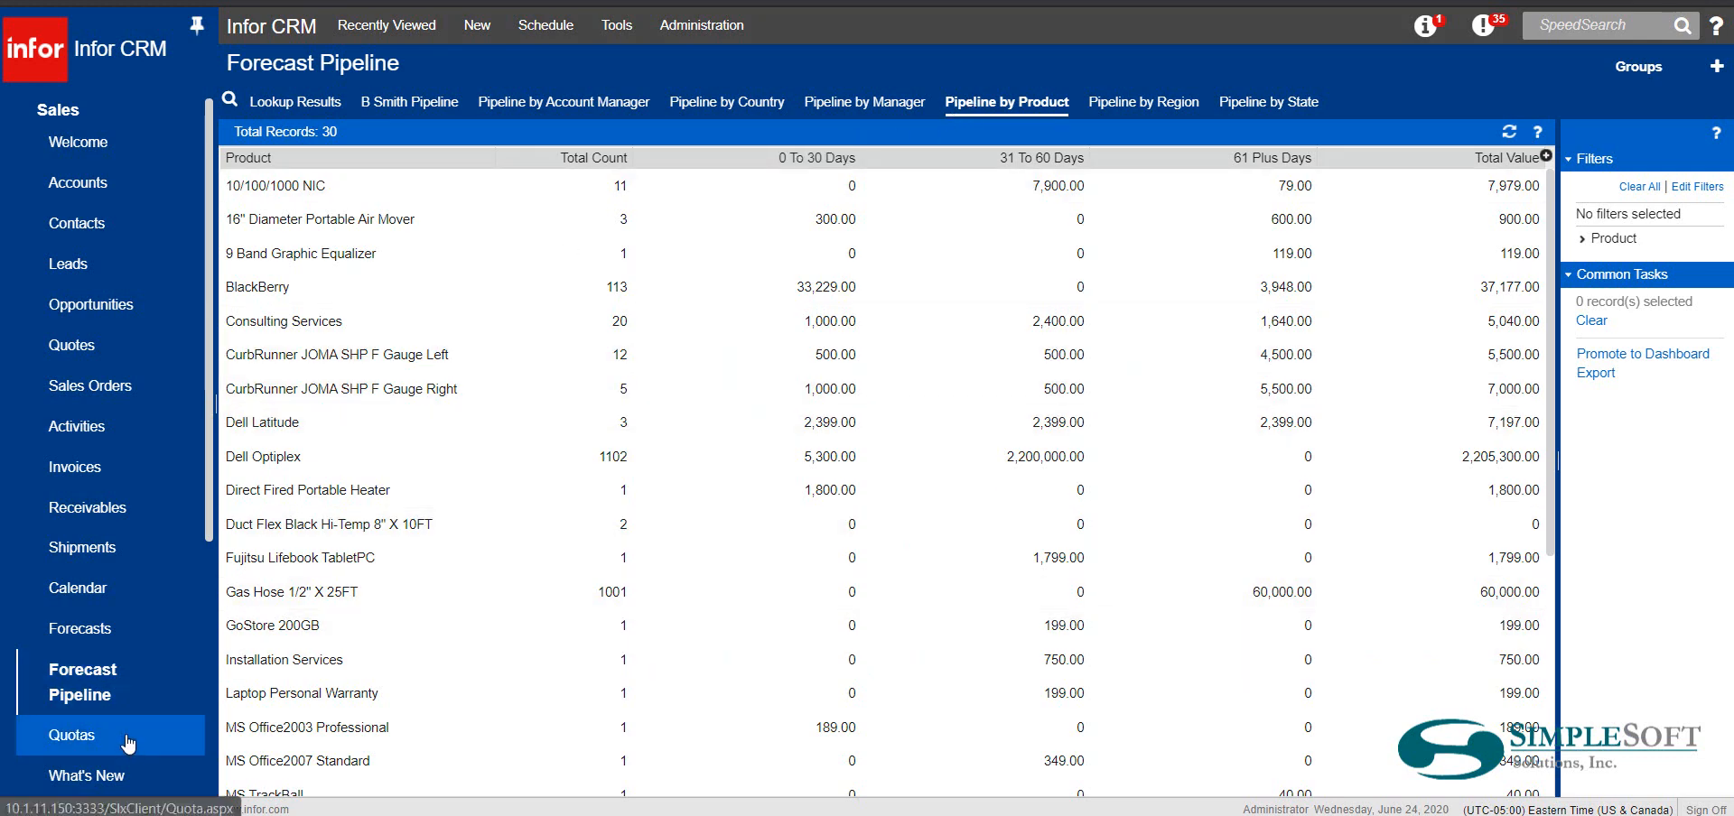
Step: Open the Sales dashboard on the Welcome page and examine its forecast, pipeline, customer, quota and recent wins widgets
{"action": "left_click", "coordinate": [61, 154]}
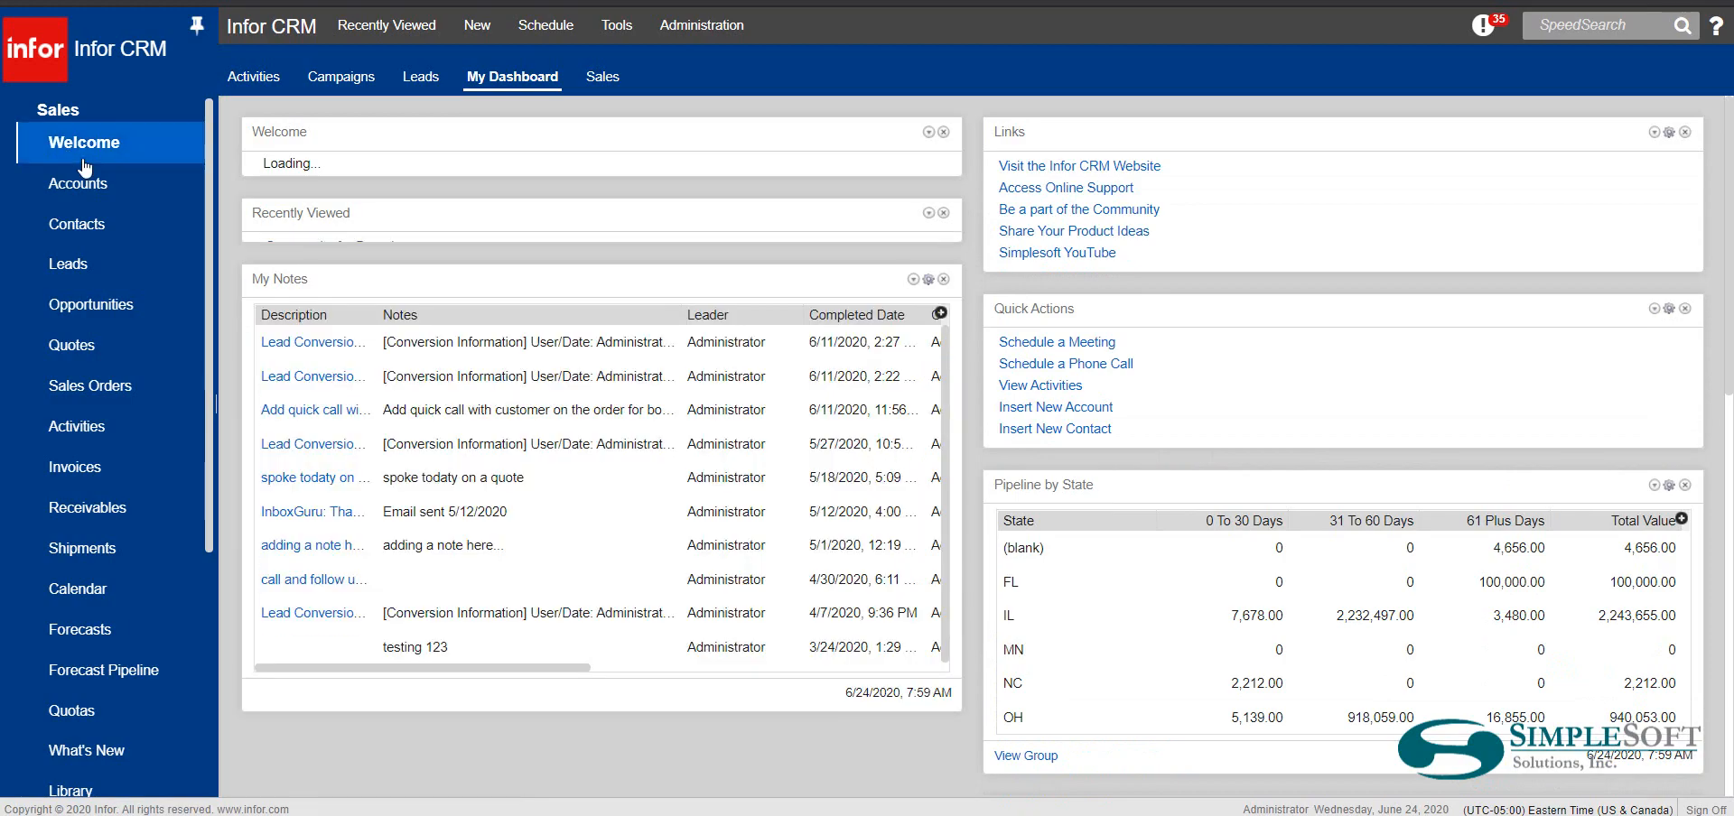
{"action": "left_click", "coordinate": [84, 161]}
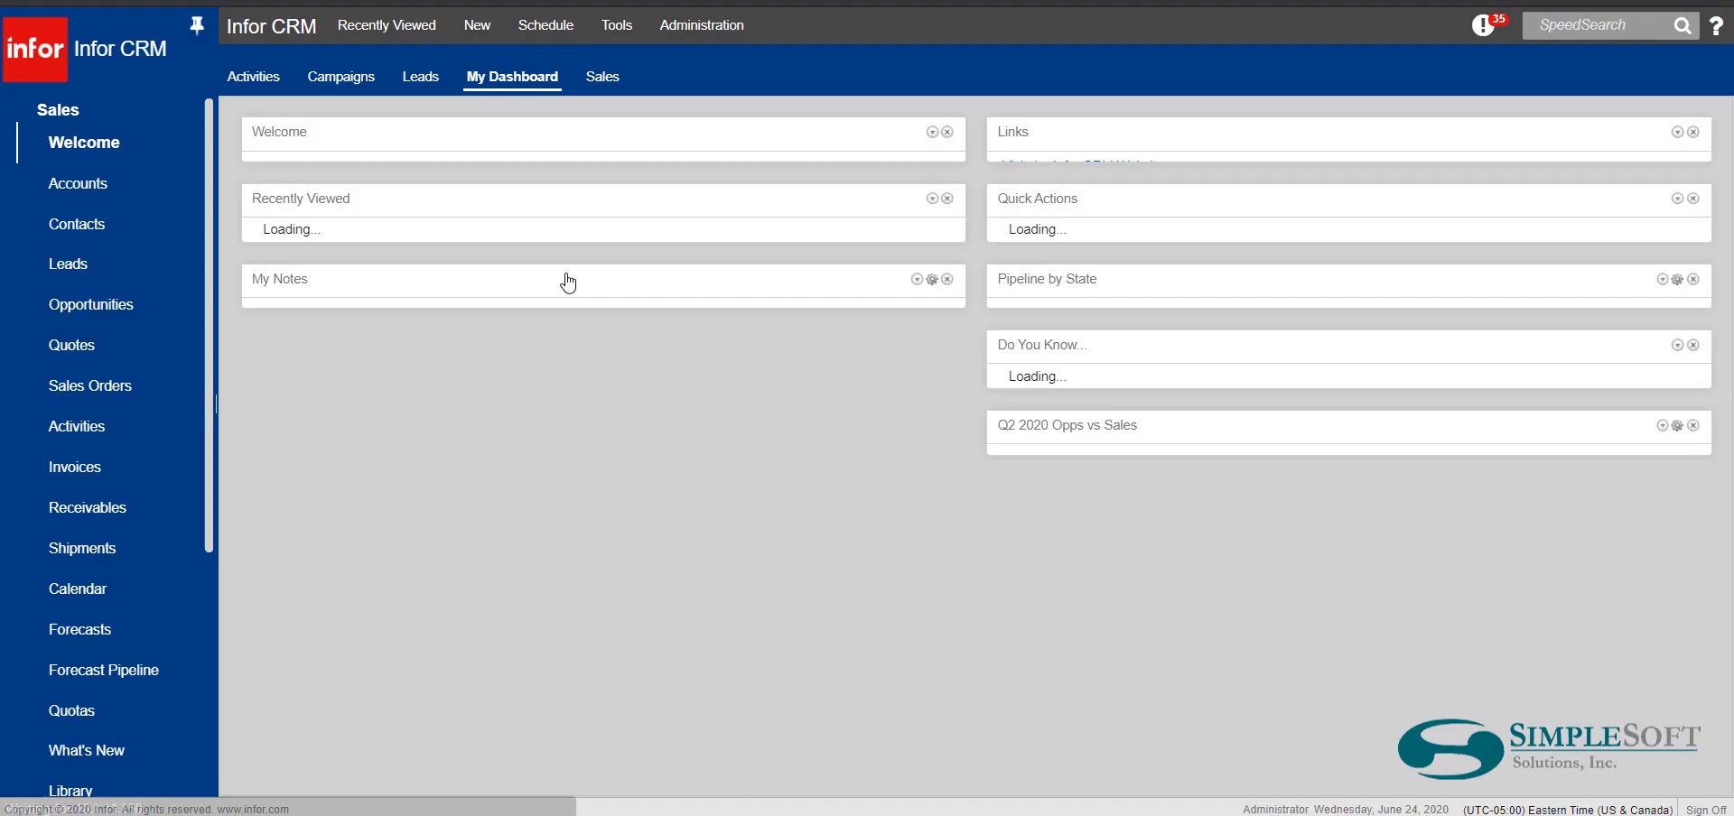
{"action": "left_click", "coordinate": [599, 76]}
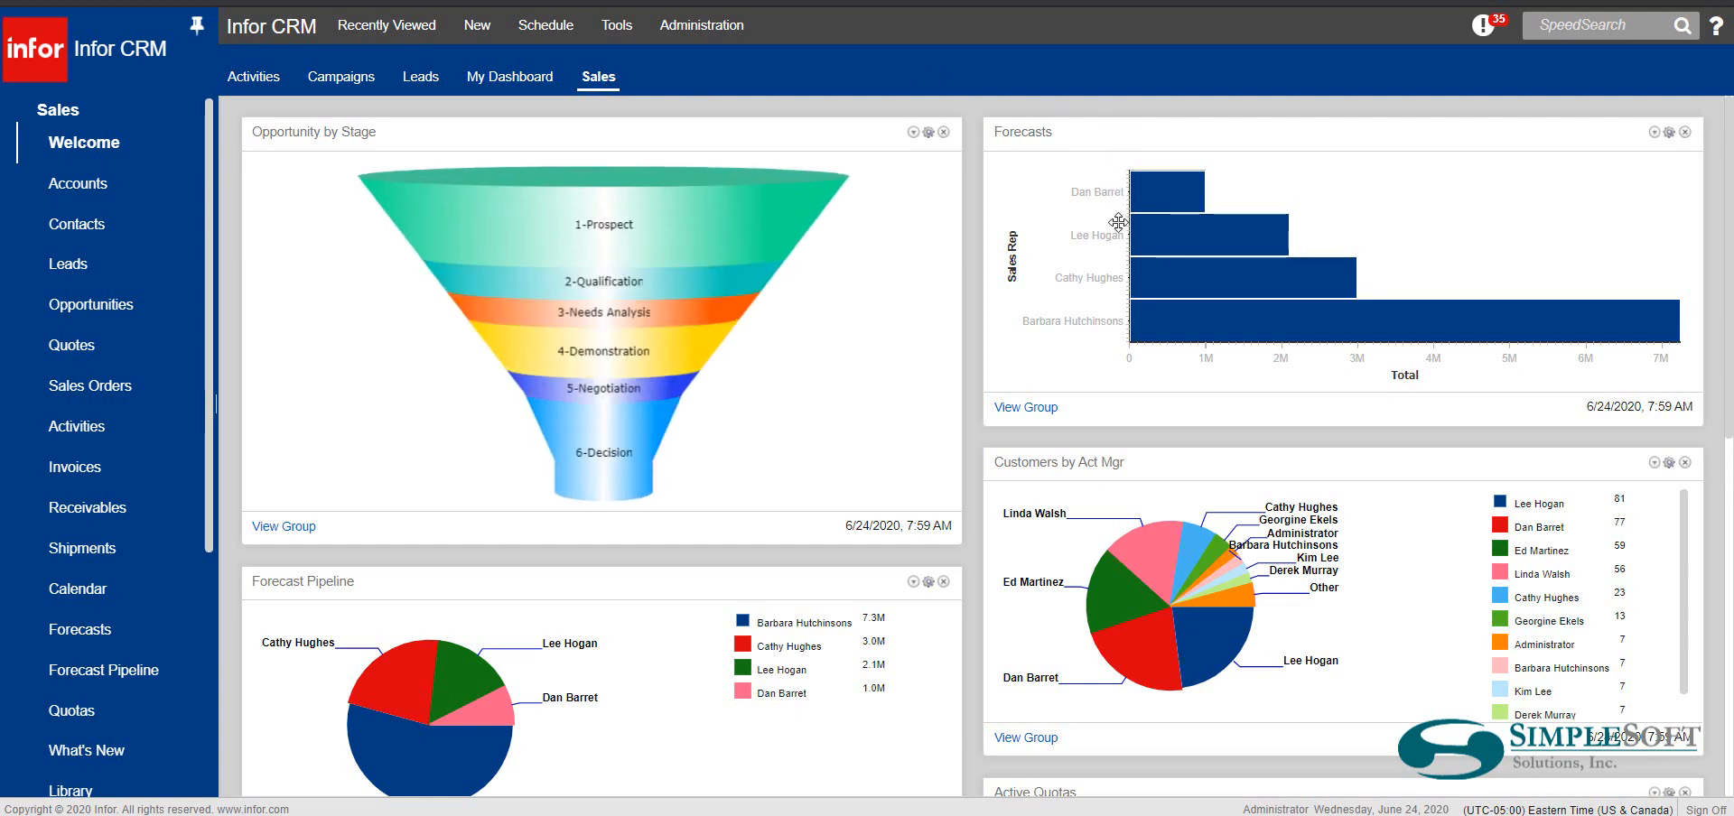
{"action": "scroll", "coordinate": [1118, 333], "scroll_direction": "down", "scroll_amount": 3}
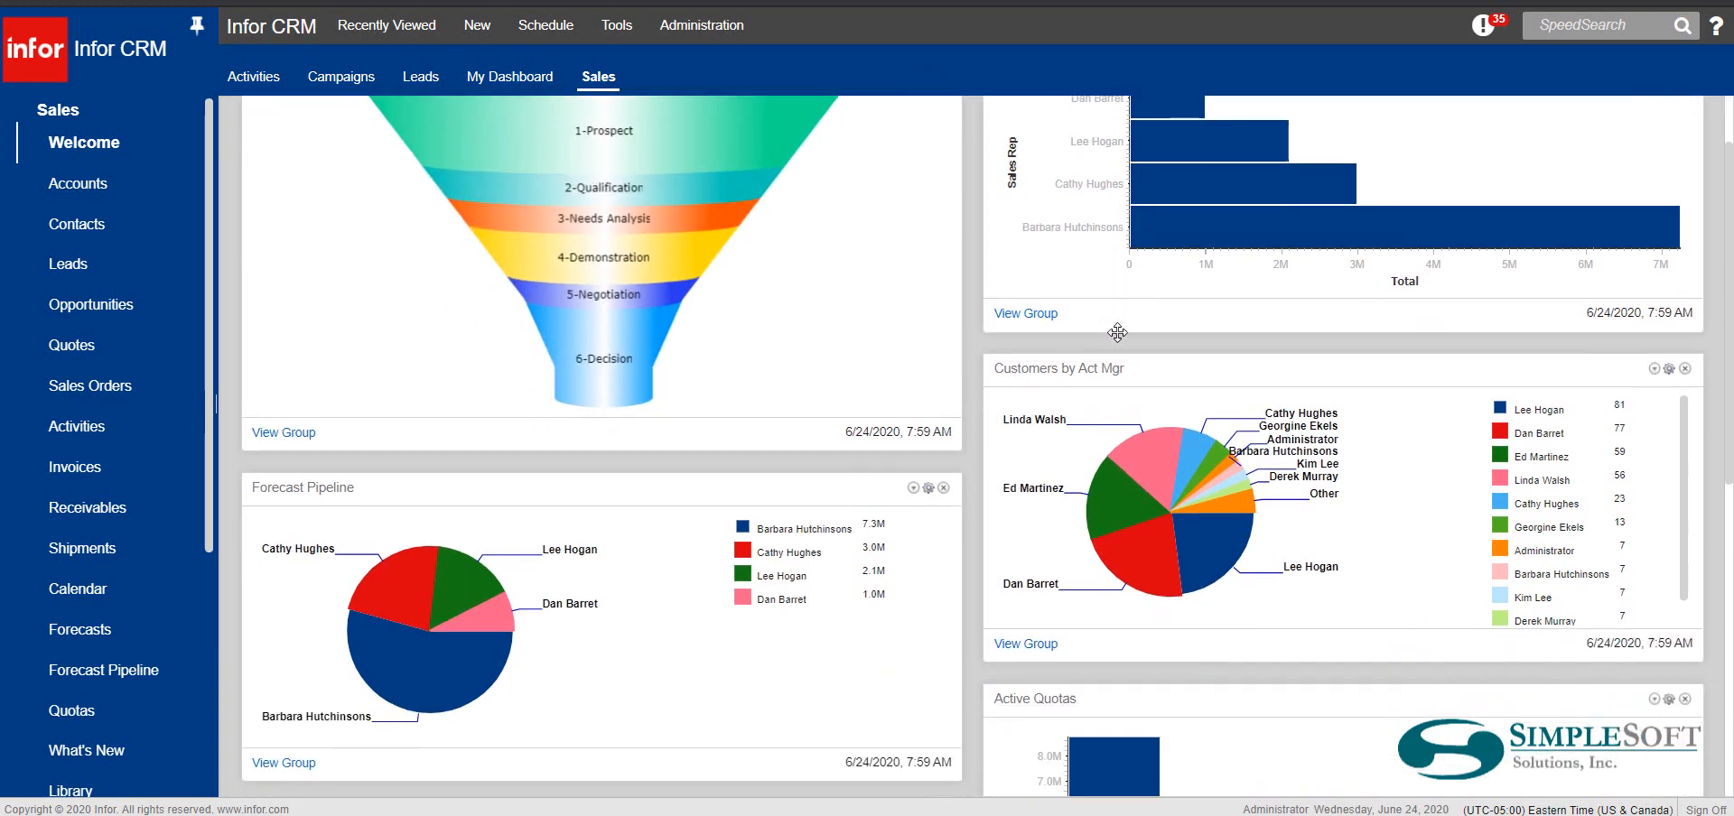
{"action": "mouse_move", "coordinate": [442, 506]}
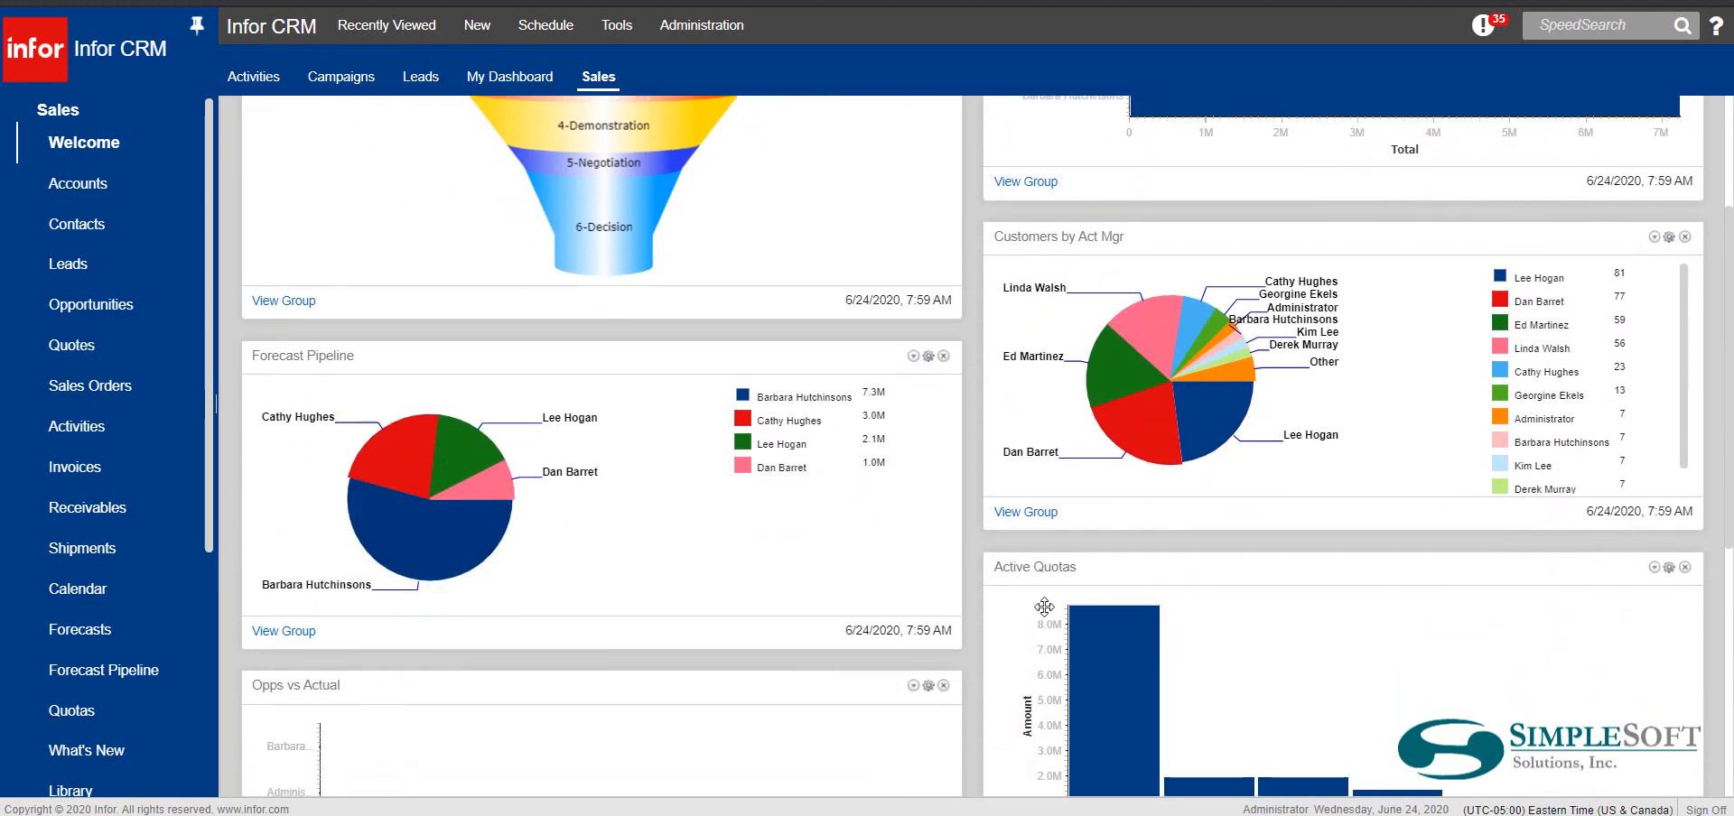
{"action": "mouse_move", "coordinate": [1096, 621]}
{"action": "scroll", "coordinate": [1097, 621], "scroll_direction": "down", "scroll_amount": 3}
{"action": "scroll", "coordinate": [1096, 621], "scroll_direction": "down", "scroll_amount": 3}
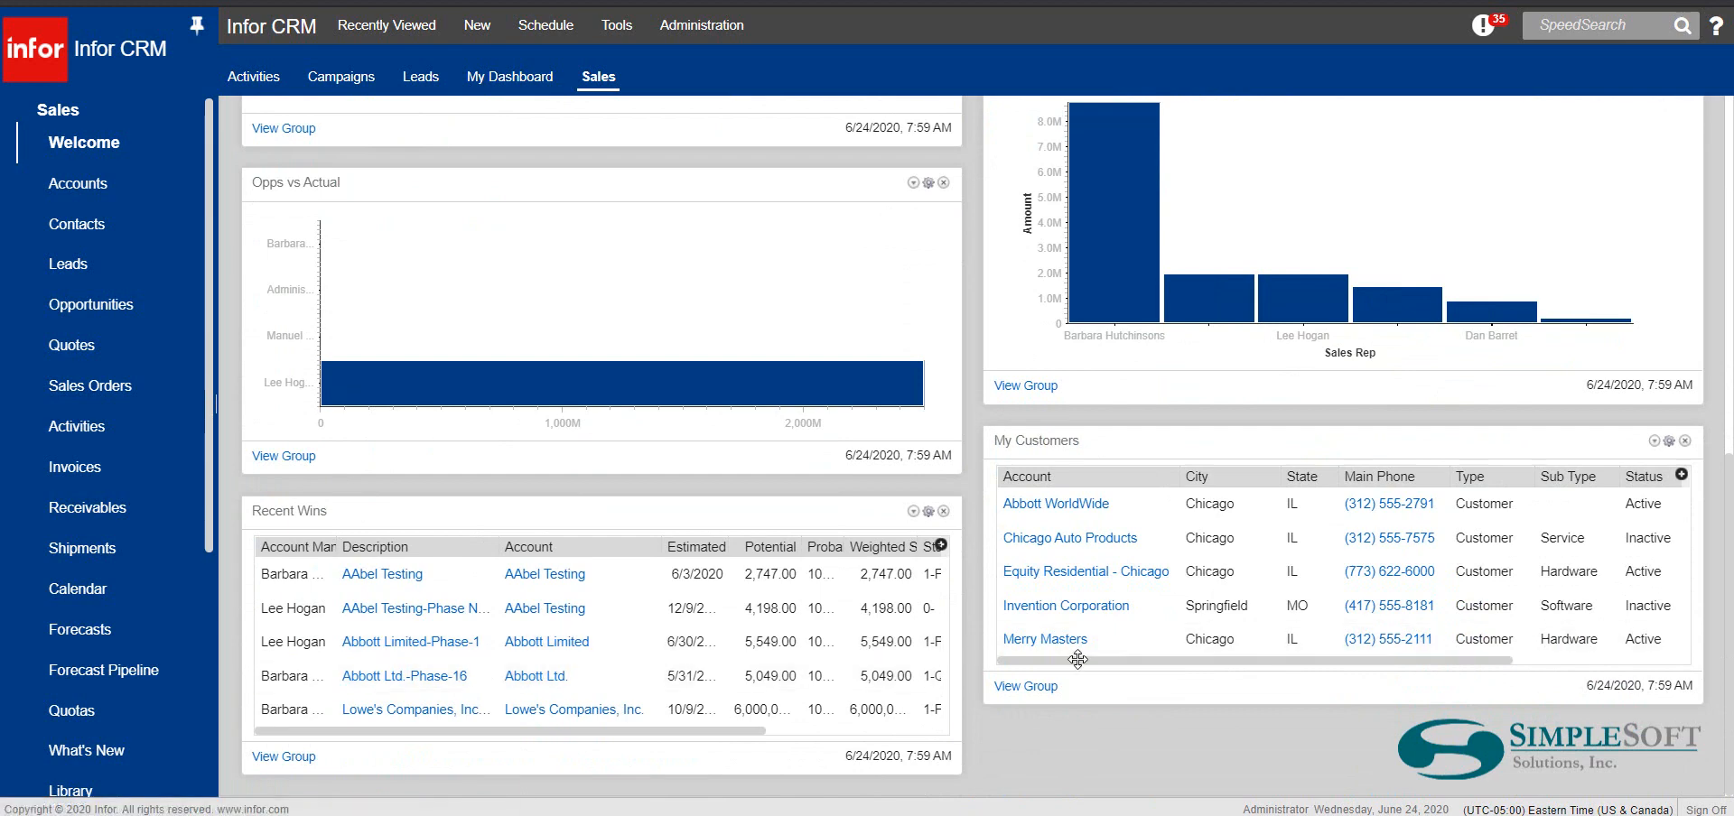
{"action": "scroll", "coordinate": [1048, 659], "scroll_direction": "up", "scroll_amount": 8}
{"action": "scroll", "coordinate": [1078, 659], "scroll_direction": "up", "scroll_amount": 1}
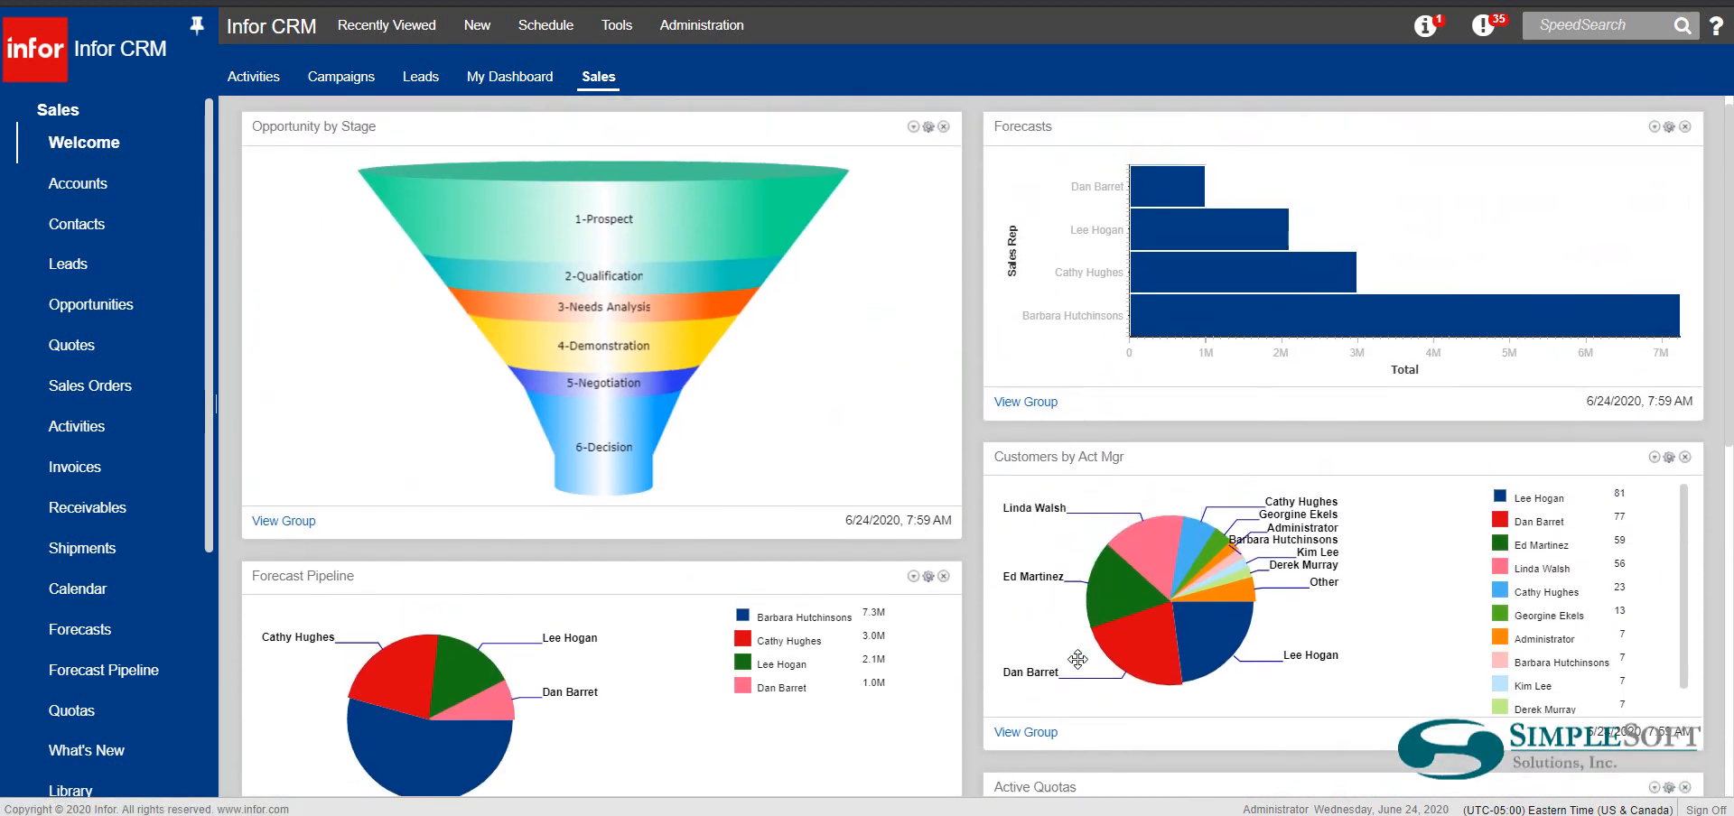